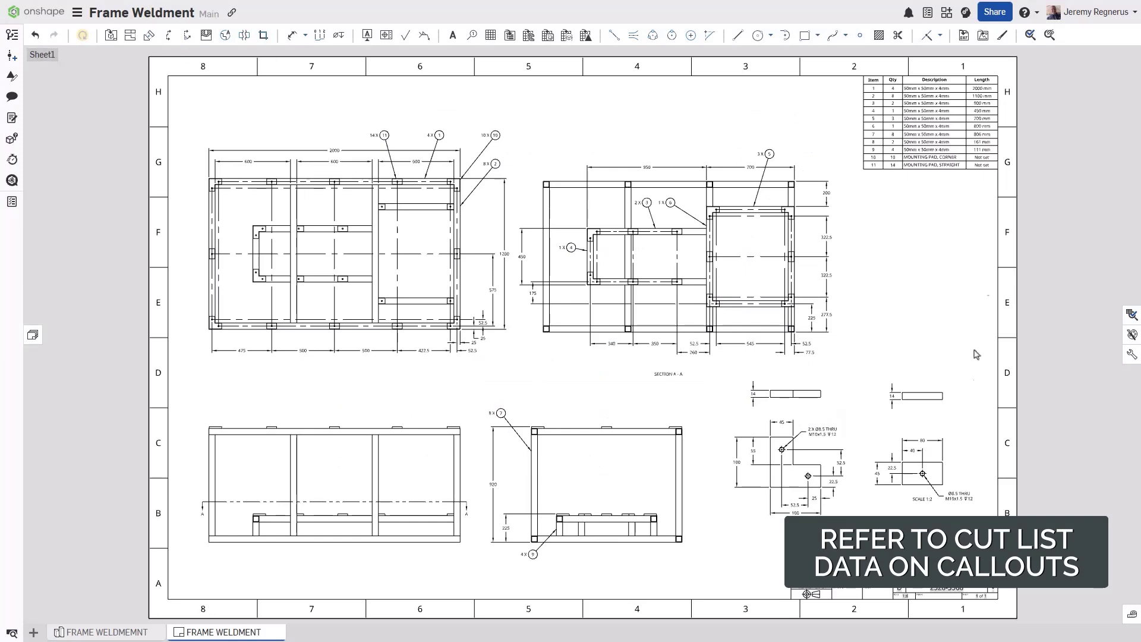
Add a 14 X 11 callout to the rectangular plate and 10 X 10 to the L-shaped plate, then zoom to fit.
{"action": "scroll", "coordinate": [684, 541], "scroll_direction": "up", "scroll_amount": 5}
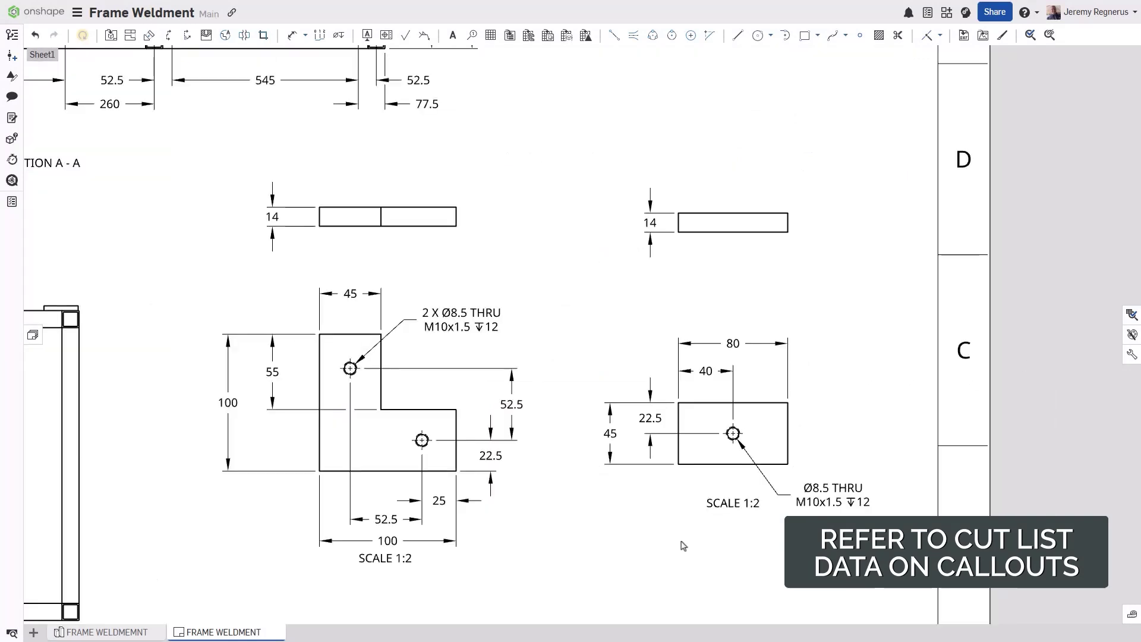
{"action": "key", "text": "s"}
{"action": "left_click", "coordinate": [763, 569]}
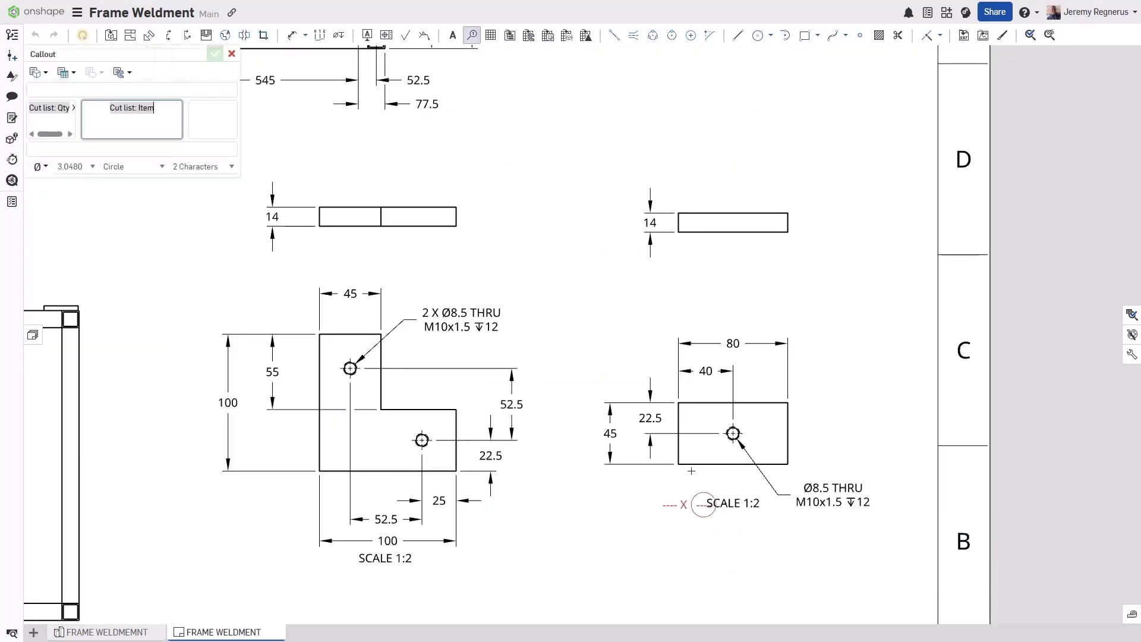
{"action": "left_click", "coordinate": [688, 469]}
{"action": "left_click", "coordinate": [659, 534]}
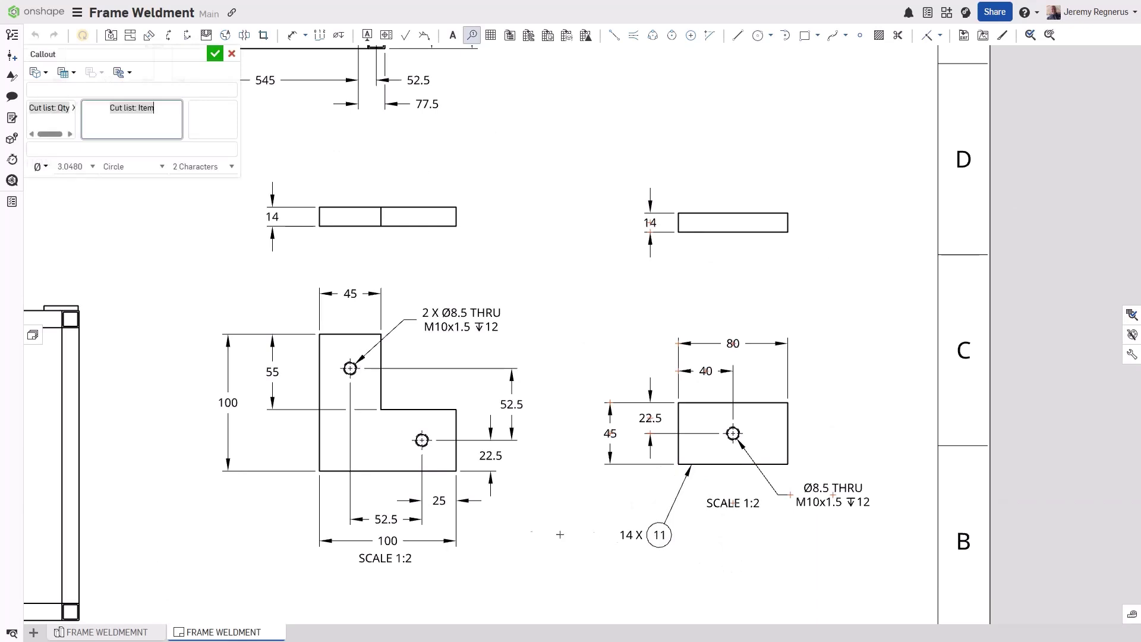
{"action": "left_click", "coordinate": [356, 472]}
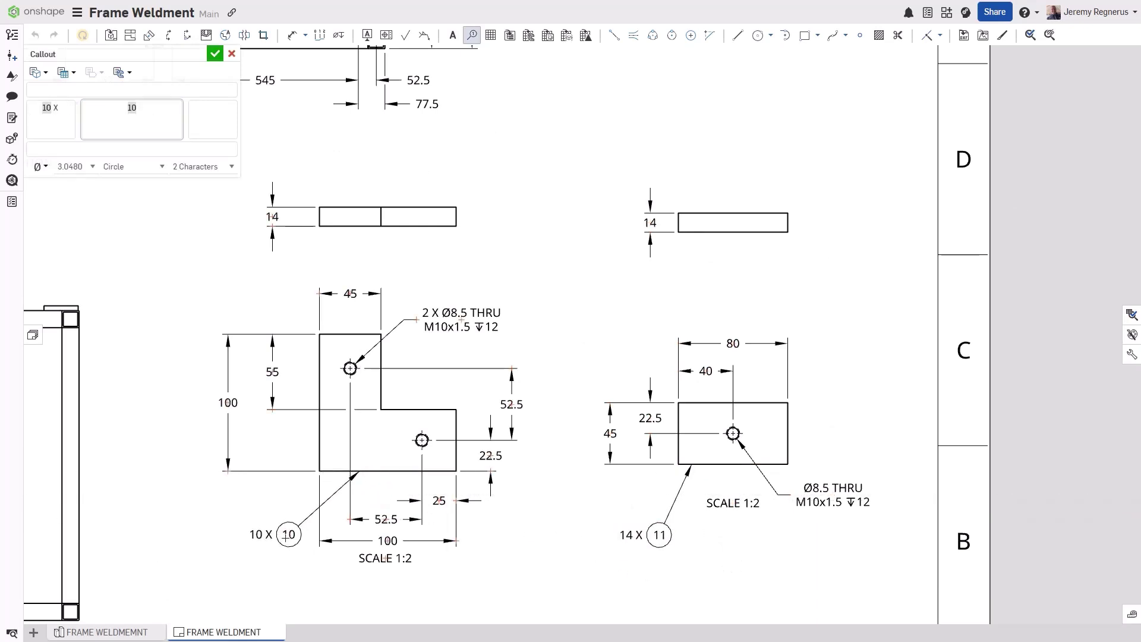
{"action": "left_click", "coordinate": [285, 540]}
{"action": "key", "text": "Escape"}
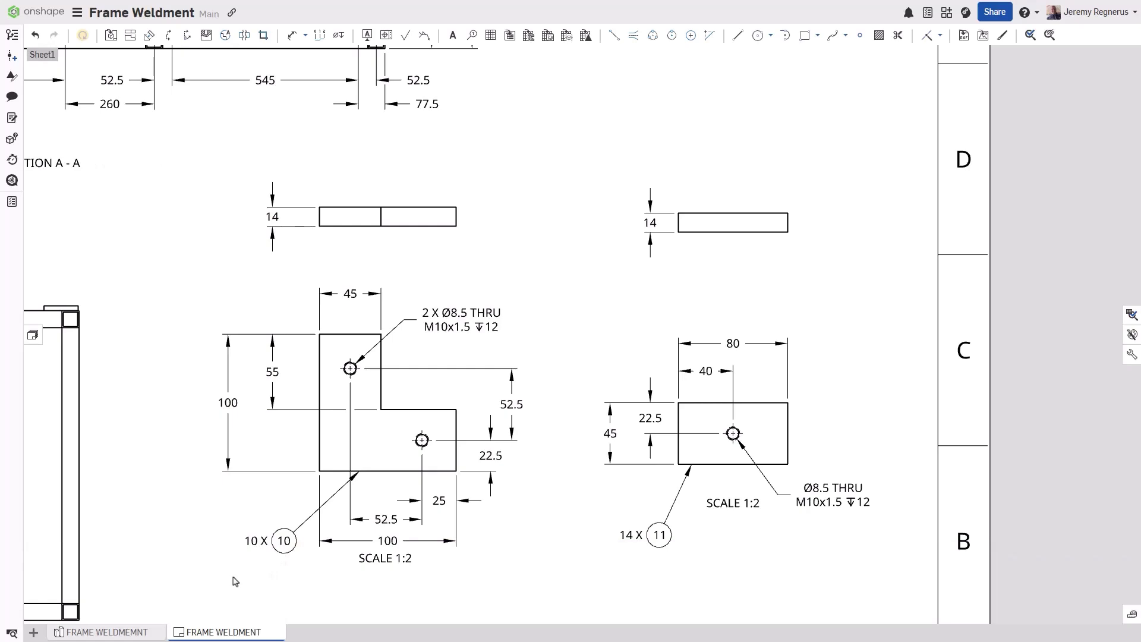
{"action": "key", "text": "f"}
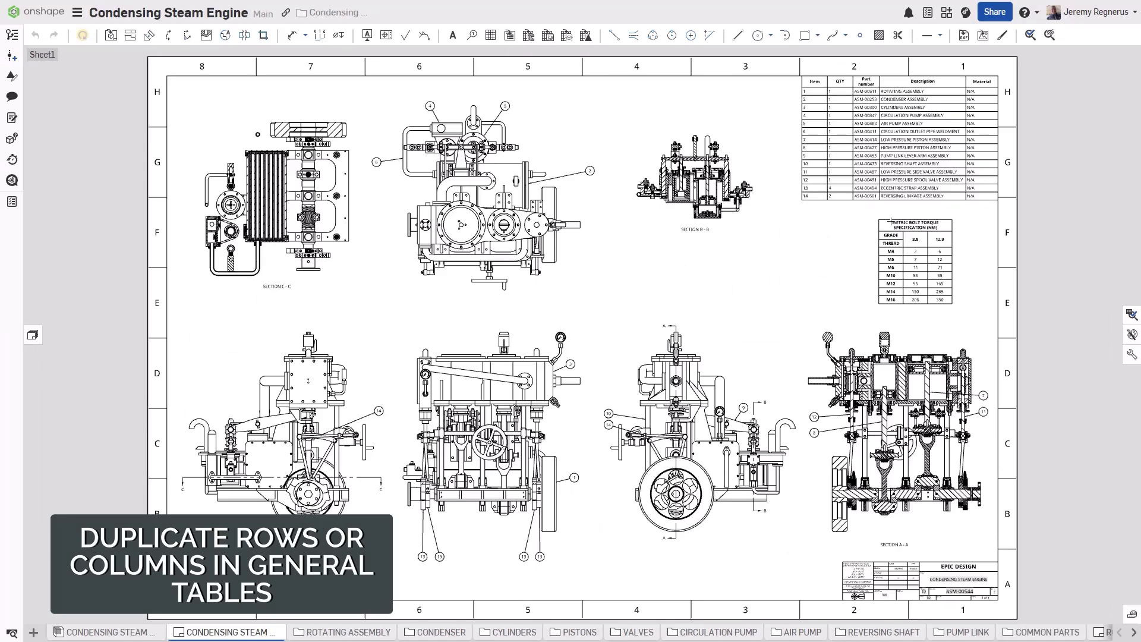
Duplicate the 8.8 grade column in the torque table and retitle it 10.9.
{"action": "left_click_drag", "start_coordinate": [858, 208], "coordinate": [979, 322]}
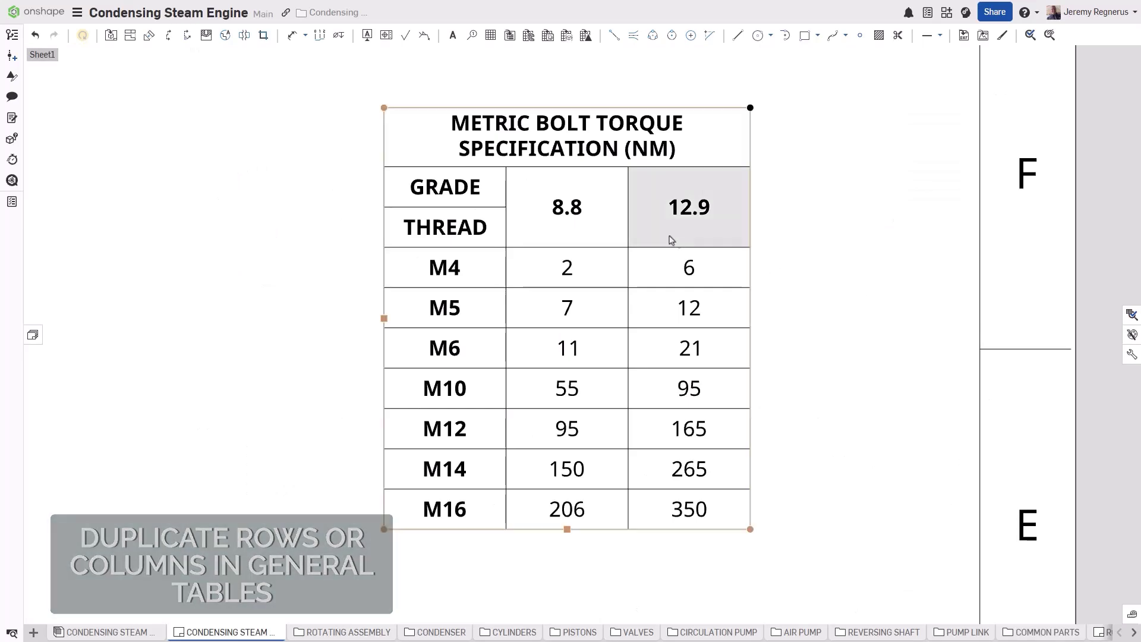
{"action": "left_click", "coordinate": [600, 222]}
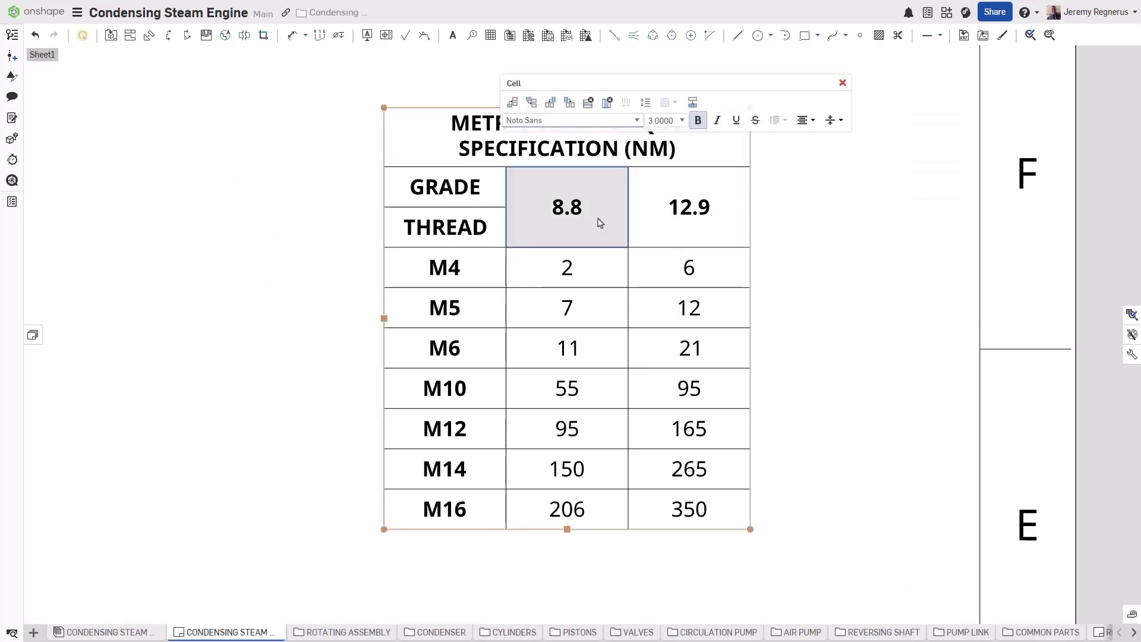
{"action": "right_click", "coordinate": [599, 223]}
{"action": "mouse_move", "coordinate": [626, 233]}
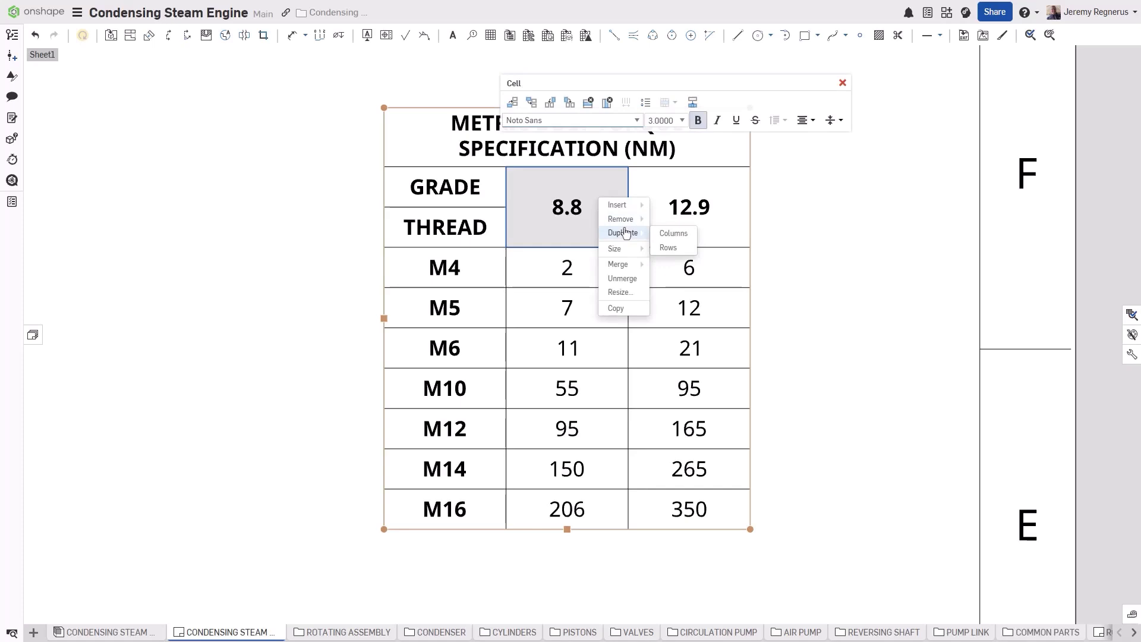
{"action": "left_click", "coordinate": [671, 233]}
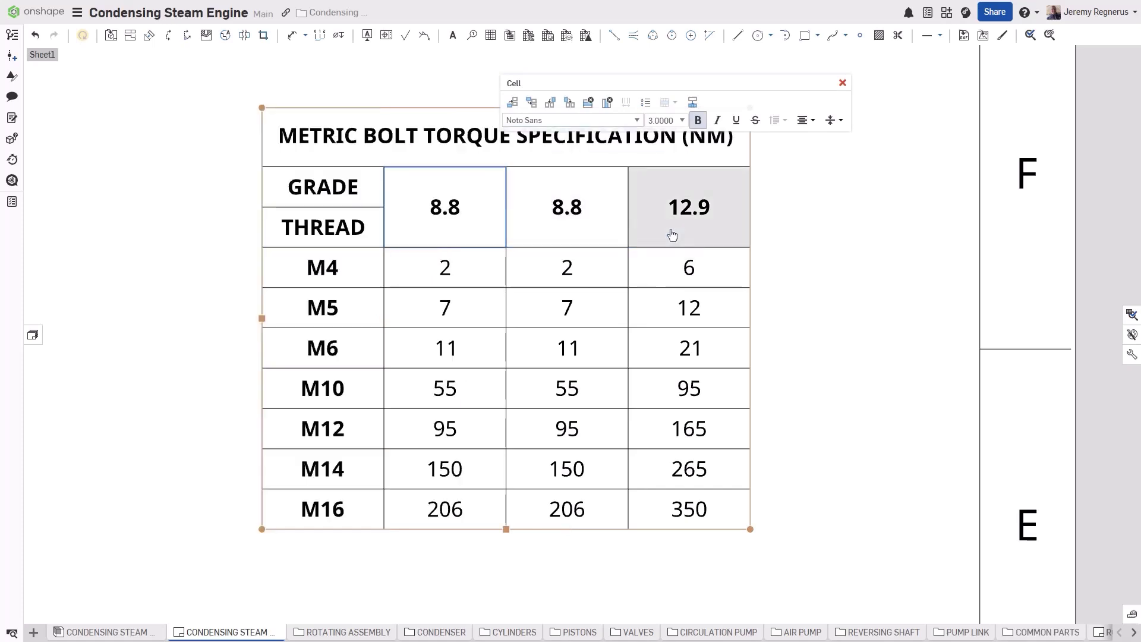
{"action": "double_click", "coordinate": [600, 218]}
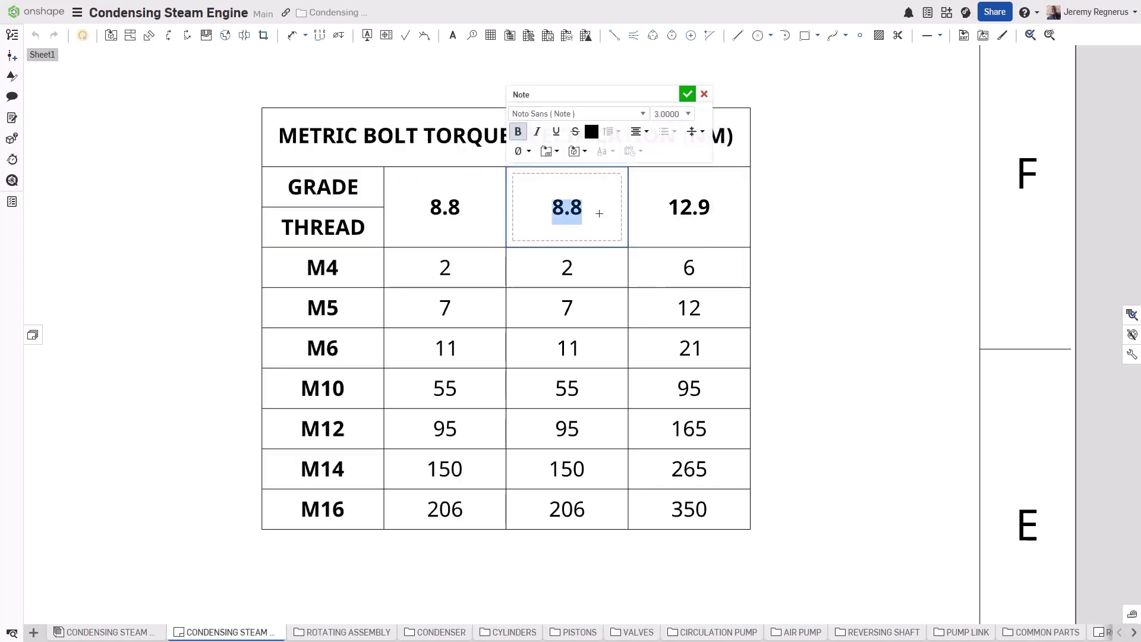
{"action": "type", "text": "10.9"}
{"action": "key", "text": "Return"}
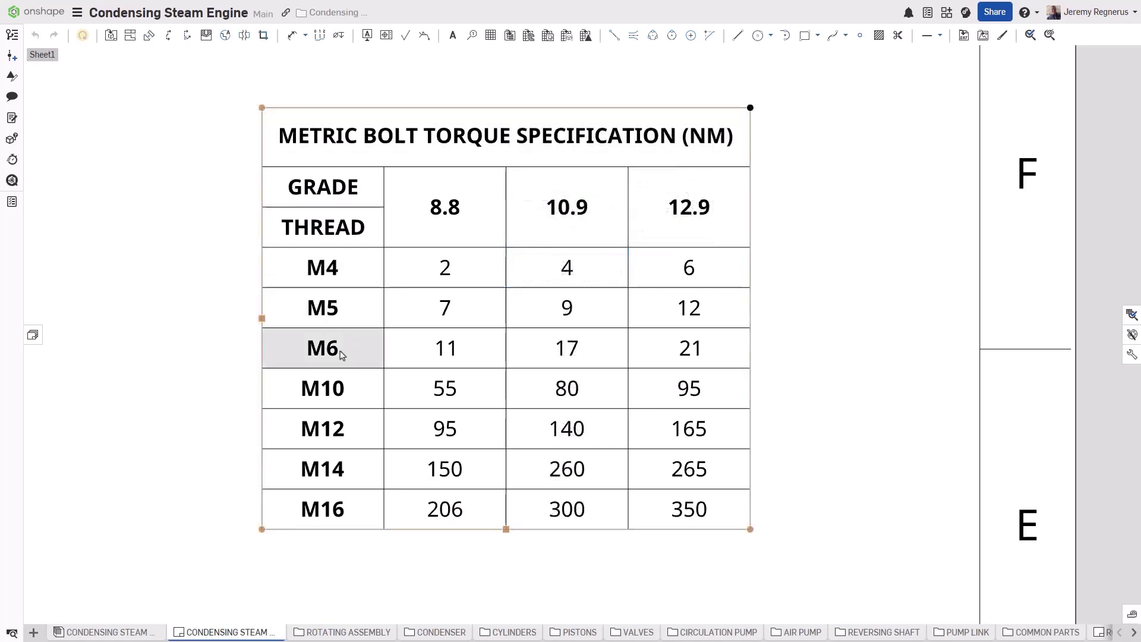
Duplicate the M6 thread row and edit the copy into an M8 row.
{"action": "left_click", "coordinate": [342, 355]}
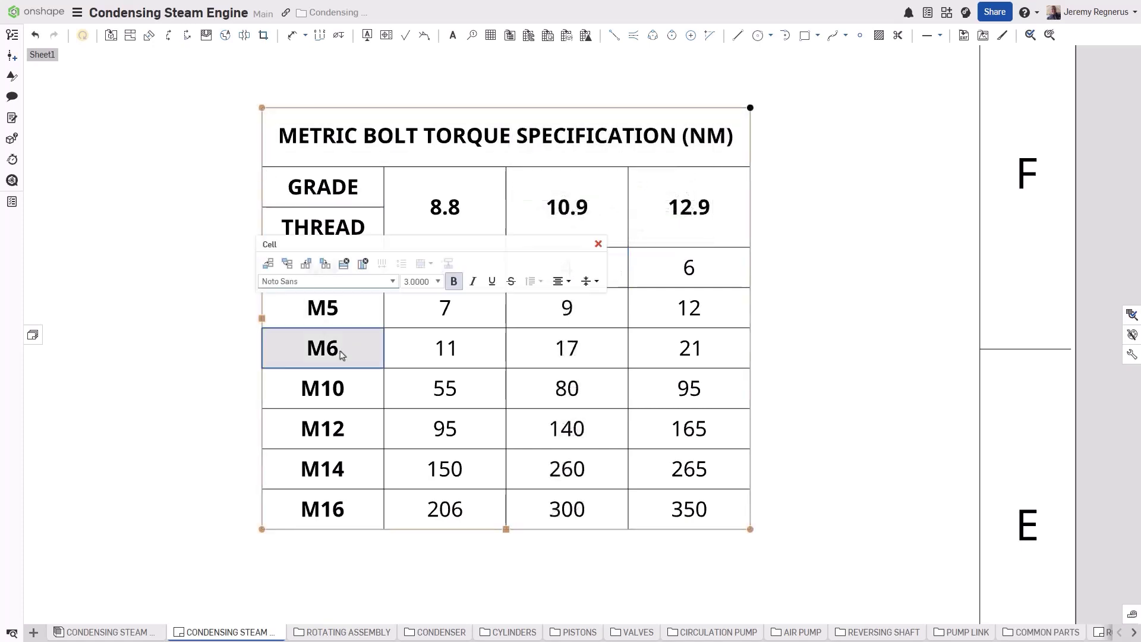
{"action": "right_click", "coordinate": [342, 354]}
{"action": "mouse_move", "coordinate": [364, 364]}
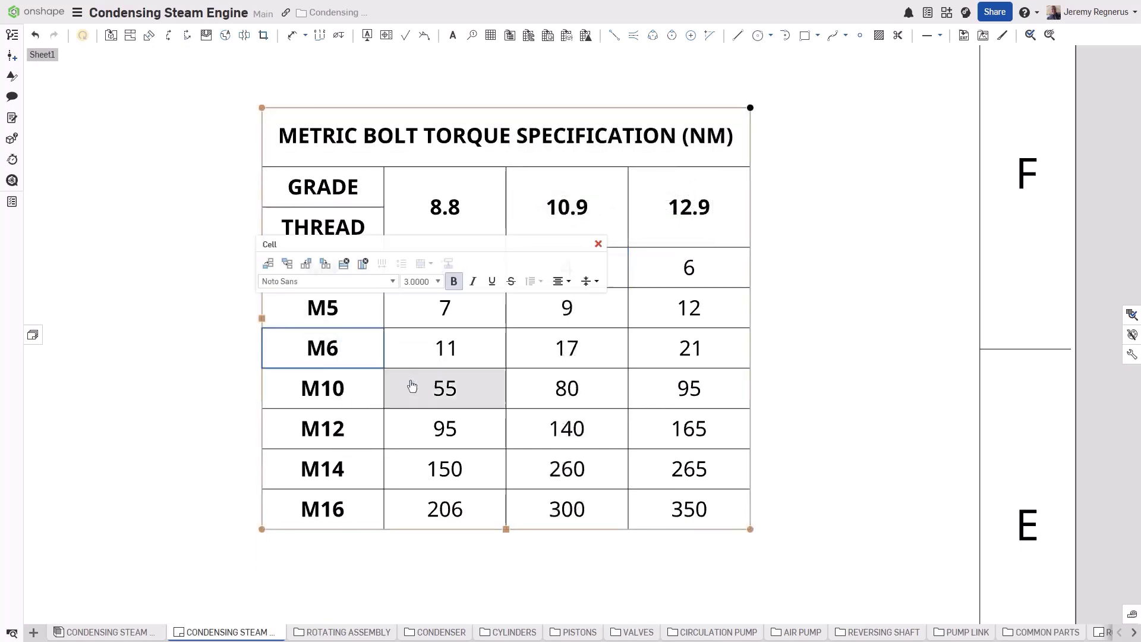
{"action": "left_click", "coordinate": [407, 382]}
{"action": "double_click", "coordinate": [349, 382]}
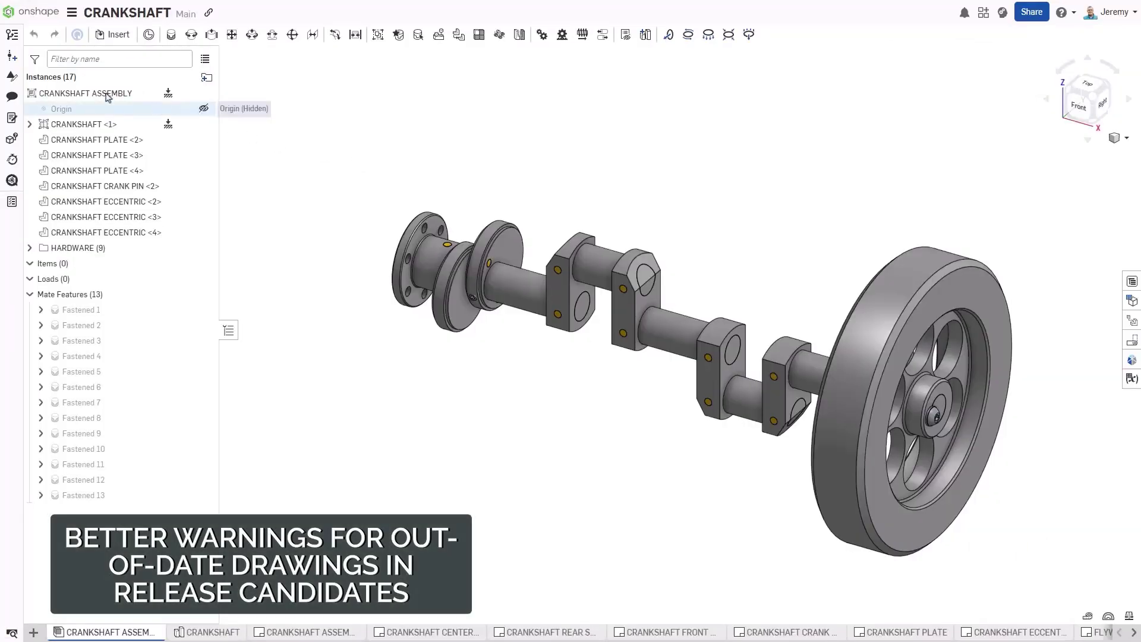
{"action": "right_click", "coordinate": [102, 95]}
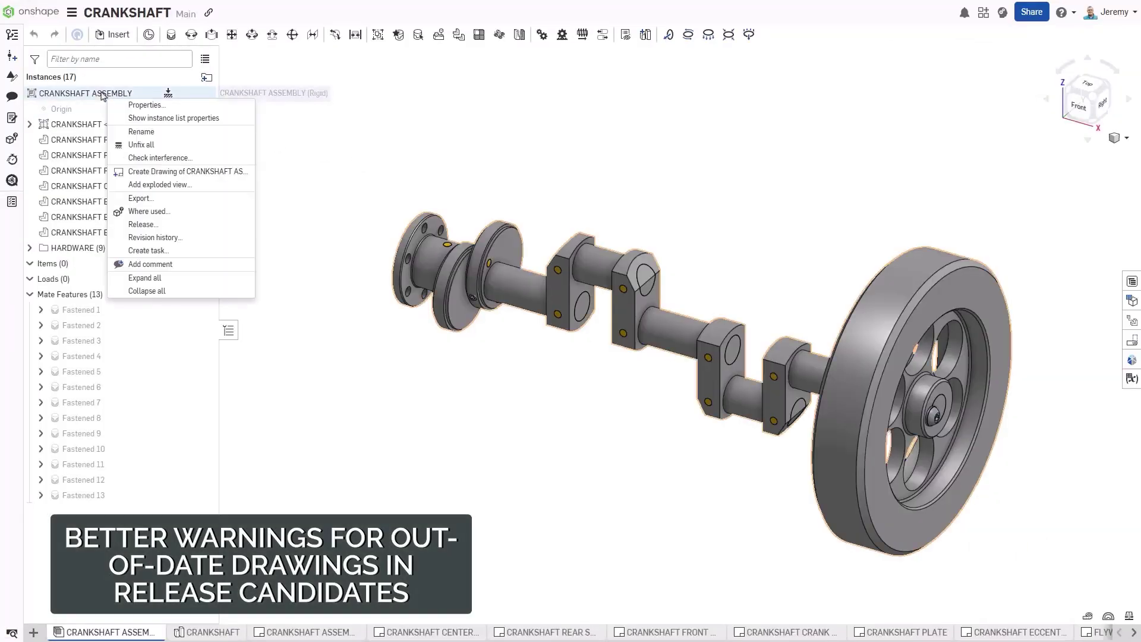
{"action": "left_click", "coordinate": [156, 225]}
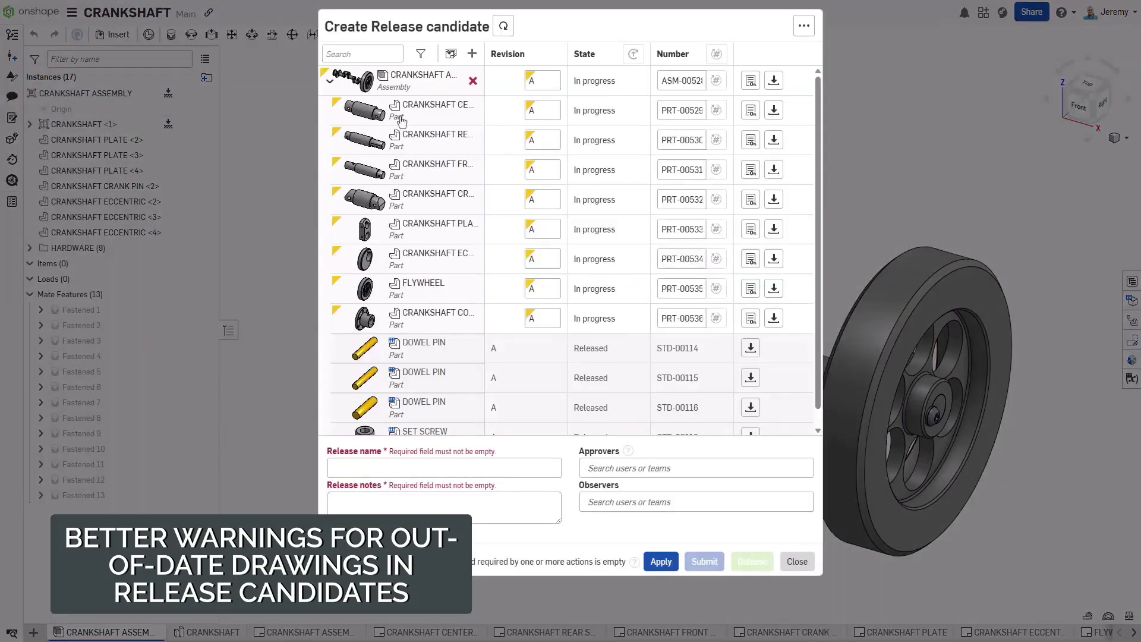
{"action": "left_click", "coordinate": [450, 56]}
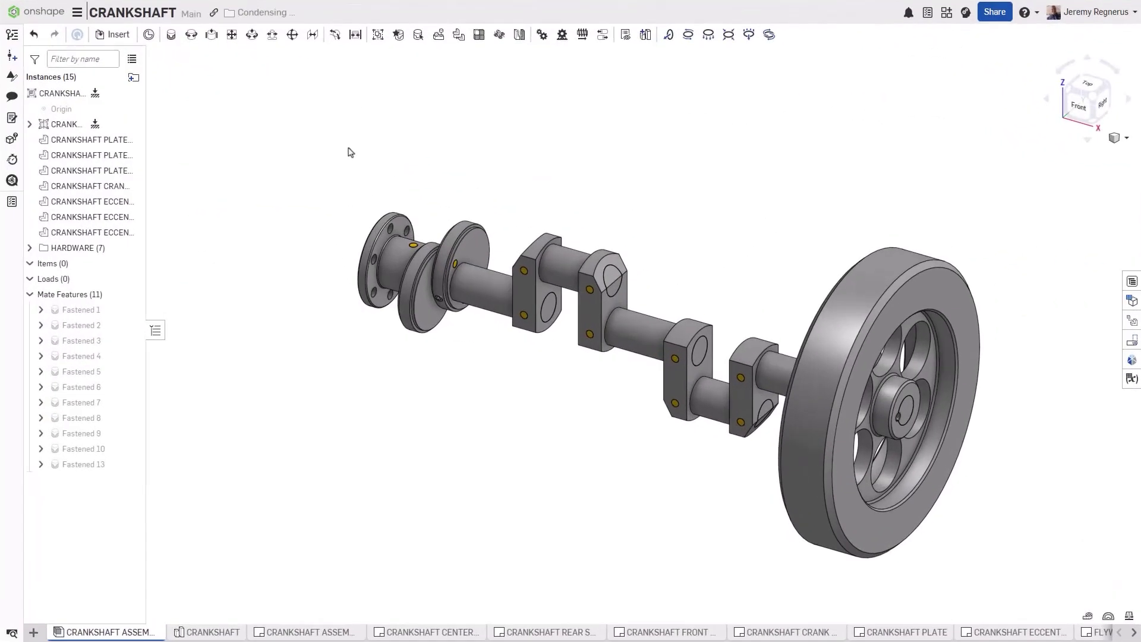
Start a CRANKSHAFT release candidate with associated drawings and open the flagged CRANKSHAFT PLATE drawing.
{"action": "right_click", "coordinate": [69, 94]}
{"action": "left_click", "coordinate": [107, 223]}
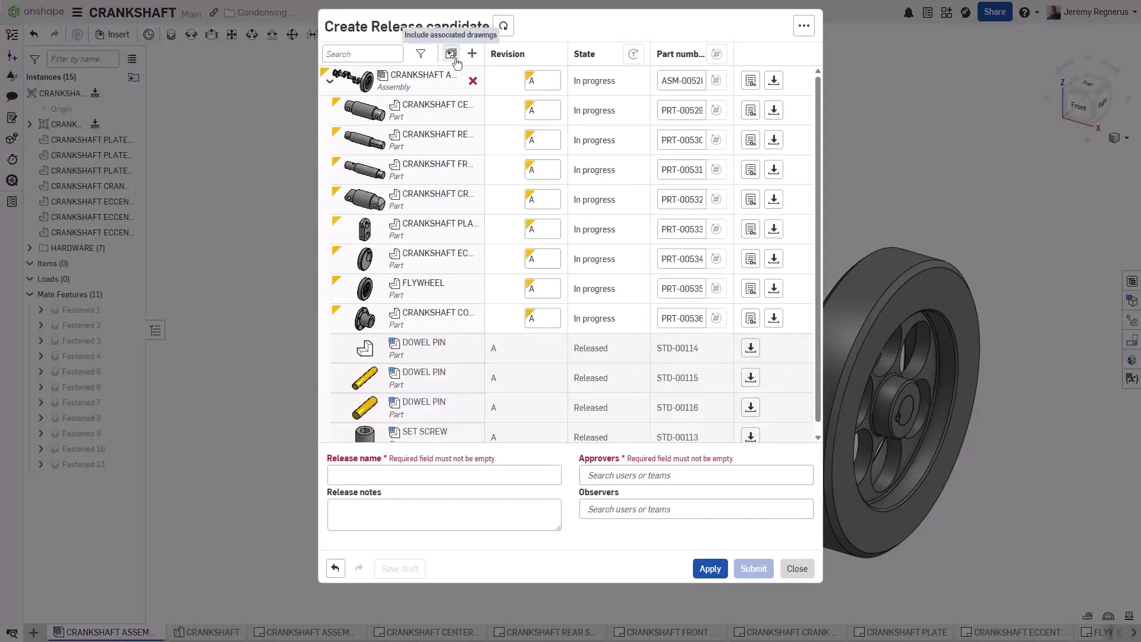
{"action": "left_click", "coordinate": [451, 53]}
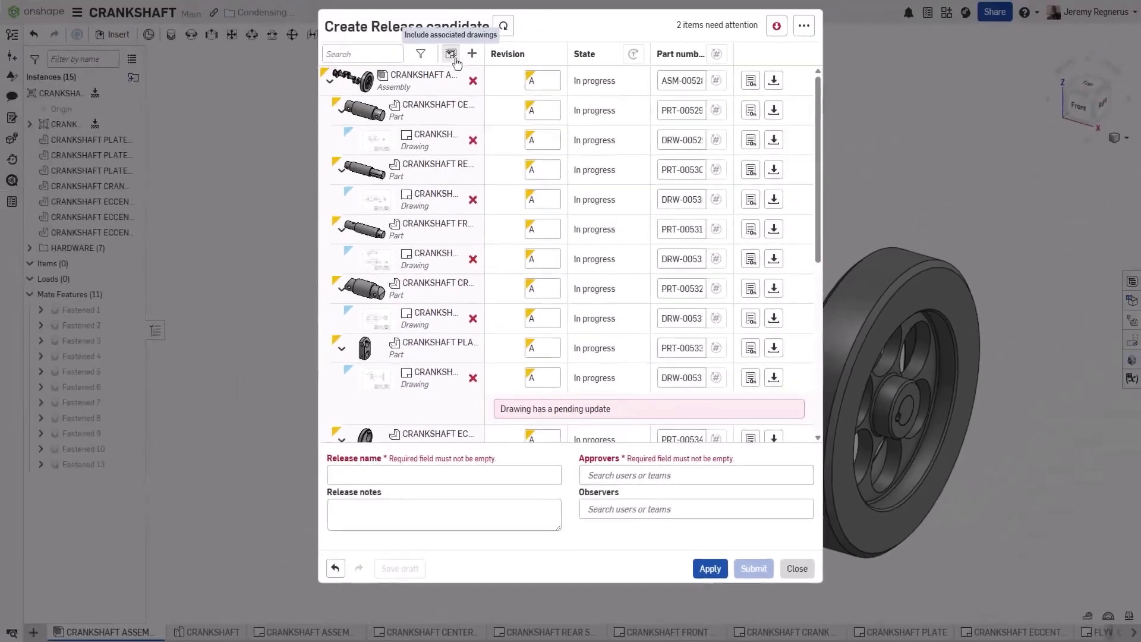
{"action": "left_click", "coordinate": [776, 25]}
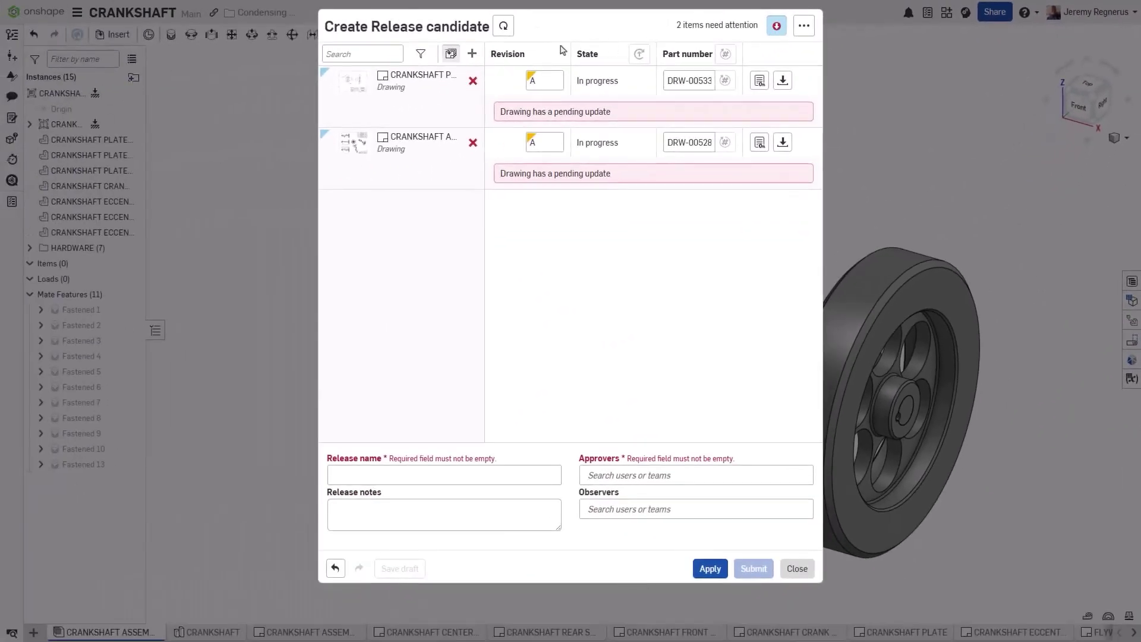
{"action": "left_click", "coordinate": [423, 76]}
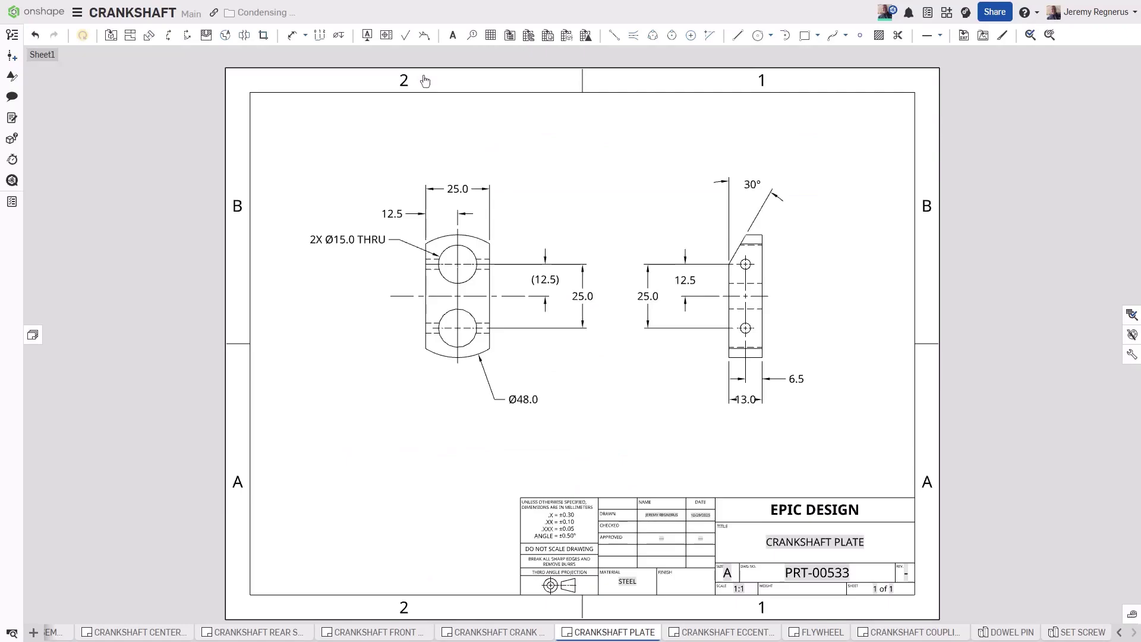
Update the CRANKSHAFT PLATE drawing and the crankshaft assembly drawing to match the model.
{"action": "key", "text": "ctrl+w"}
{"action": "left_click", "coordinate": [422, 137]}
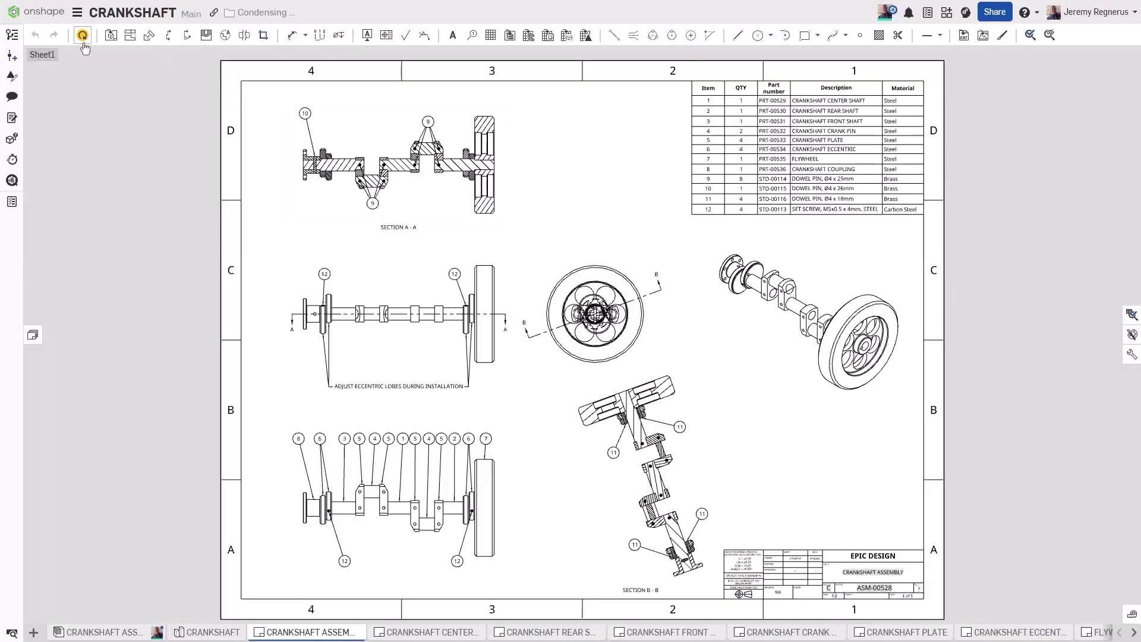
{"action": "left_click", "coordinate": [84, 44]}
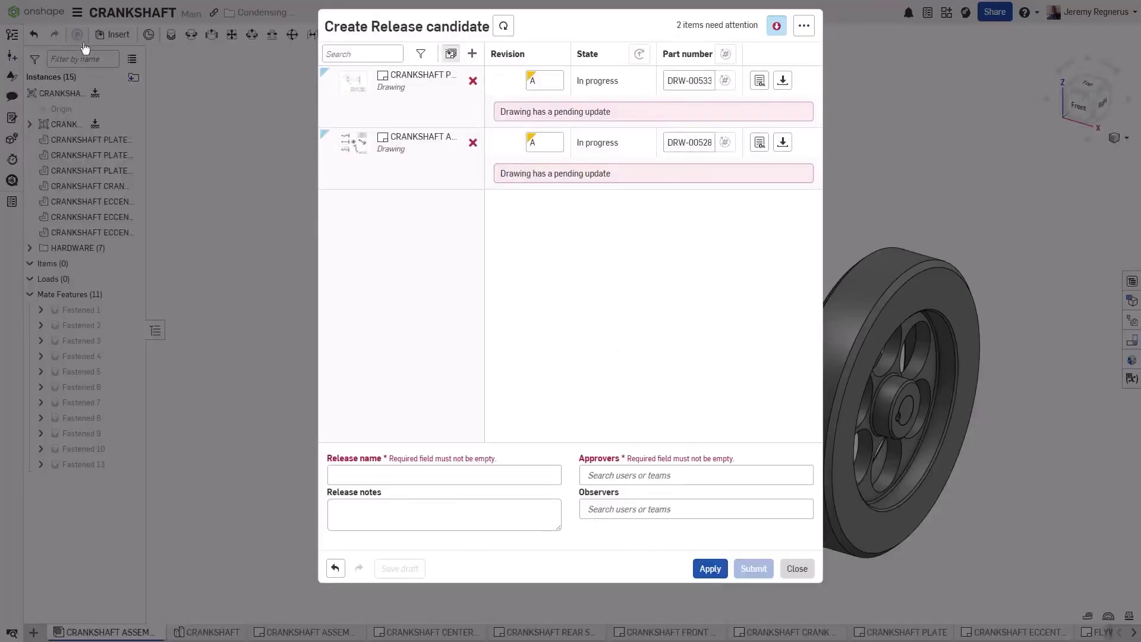
Refresh the release candidate, fill in the INITIAL RELEASE name and notes, and submit it.
{"action": "left_click", "coordinate": [772, 28]}
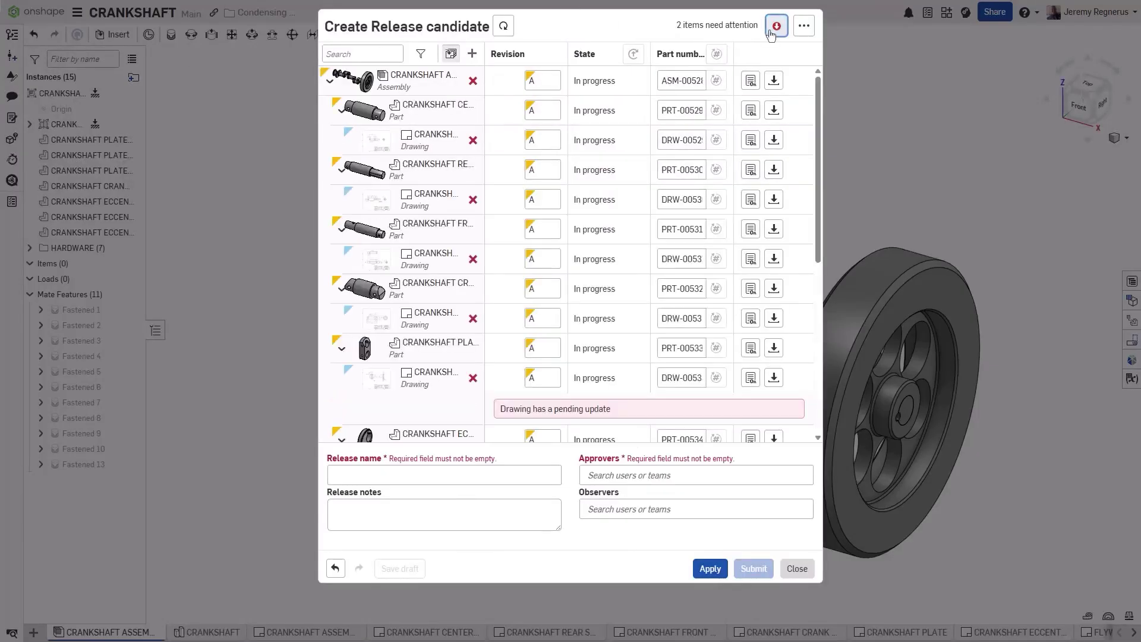
{"action": "left_click", "coordinate": [505, 31]}
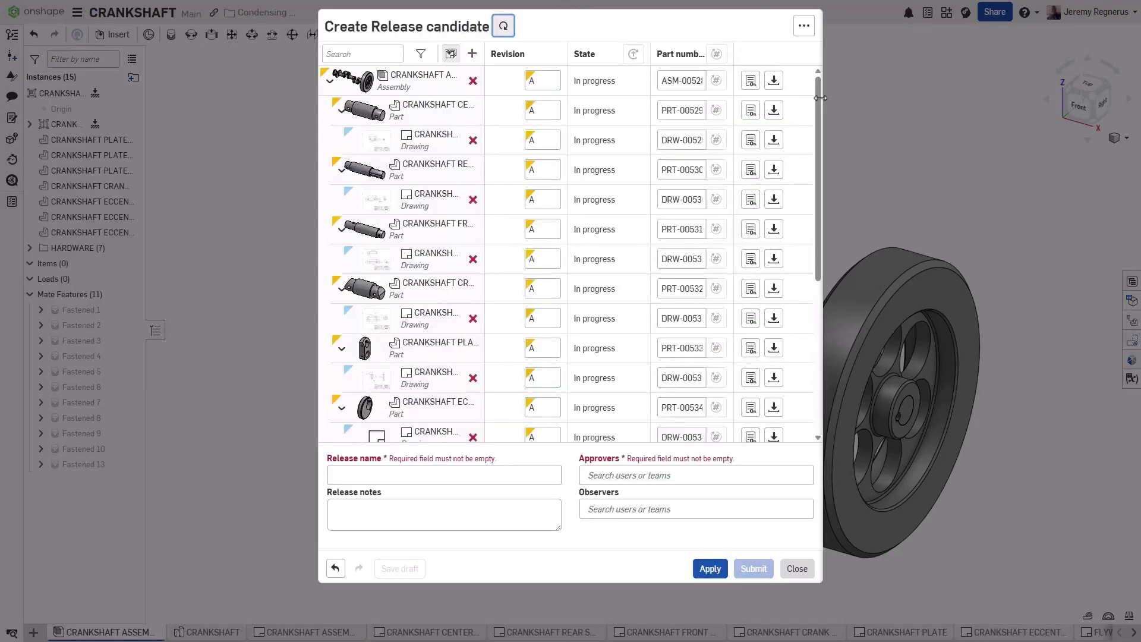
{"action": "left_click_drag", "start_coordinate": [818, 102], "coordinate": [818, 289]}
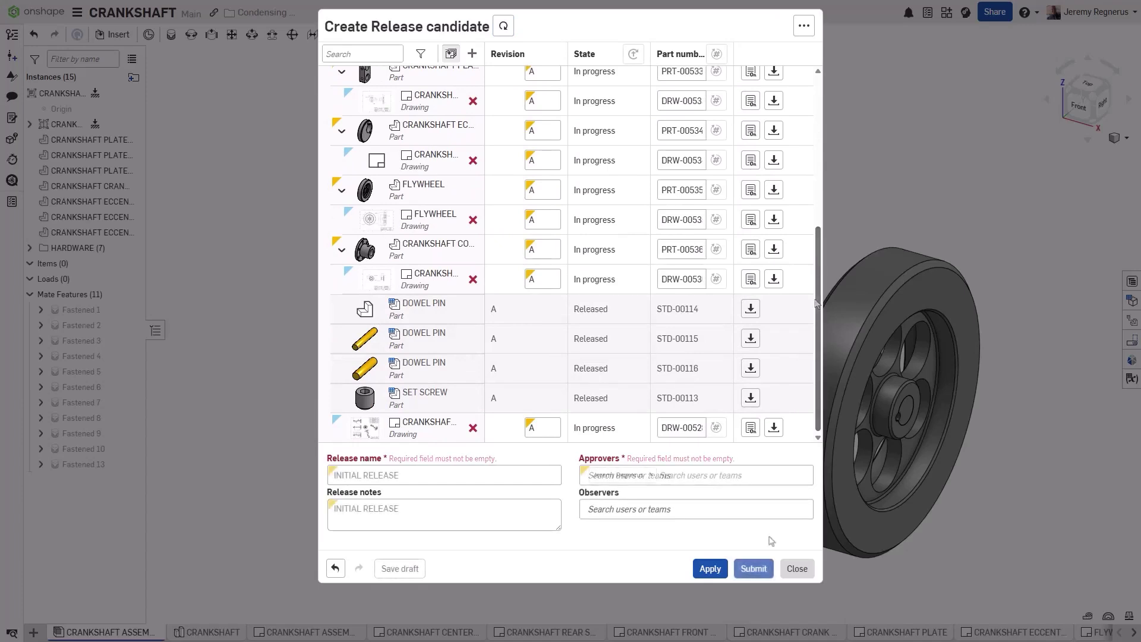
{"action": "left_click_drag", "start_coordinate": [816, 425], "coordinate": [827, 248]}
{"action": "left_click", "coordinate": [747, 571]}
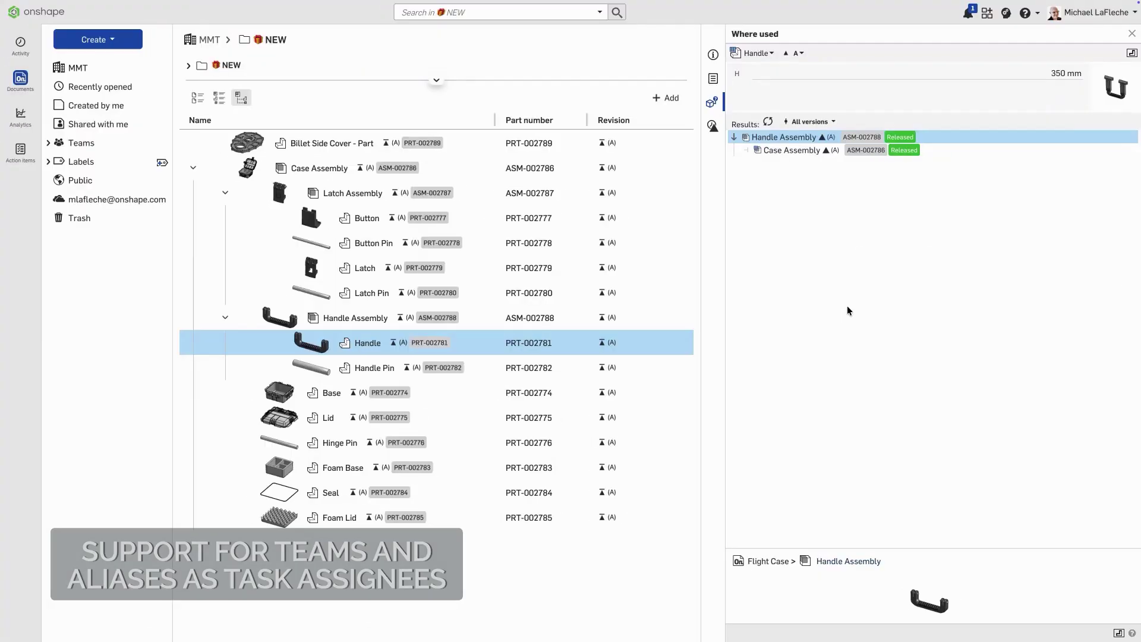
{"action": "right_click", "coordinate": [660, 338]}
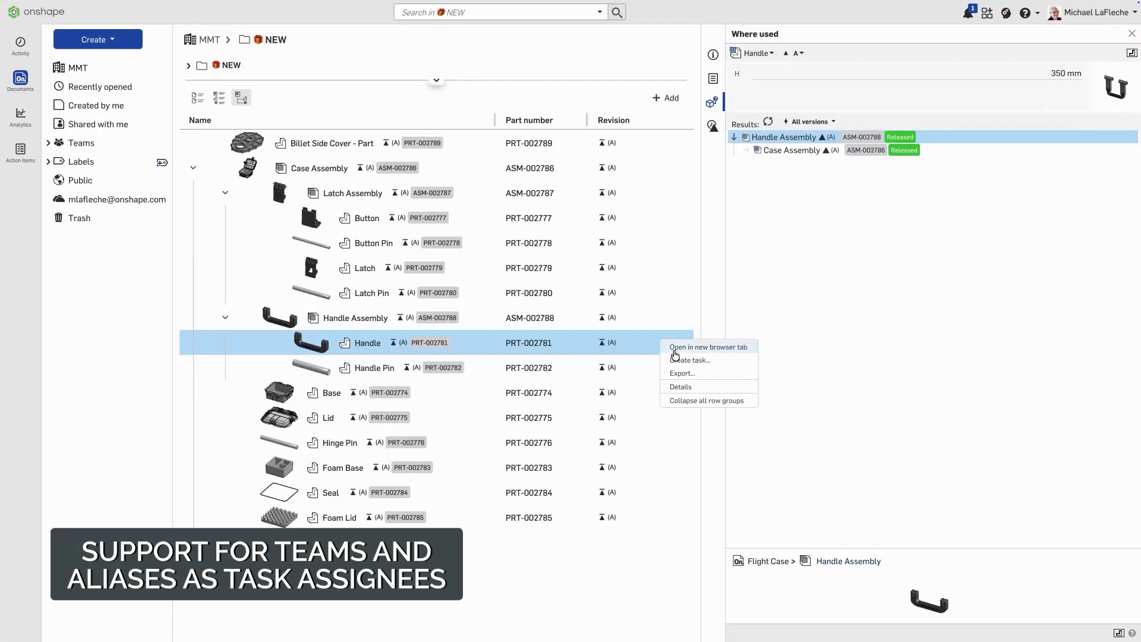
Create a new task on the Handle part and give it a DFM name.
{"action": "left_click", "coordinate": [678, 347]}
{"action": "left_click", "coordinate": [481, 71]}
{"action": "type", "text": "DFM-251028-02"}
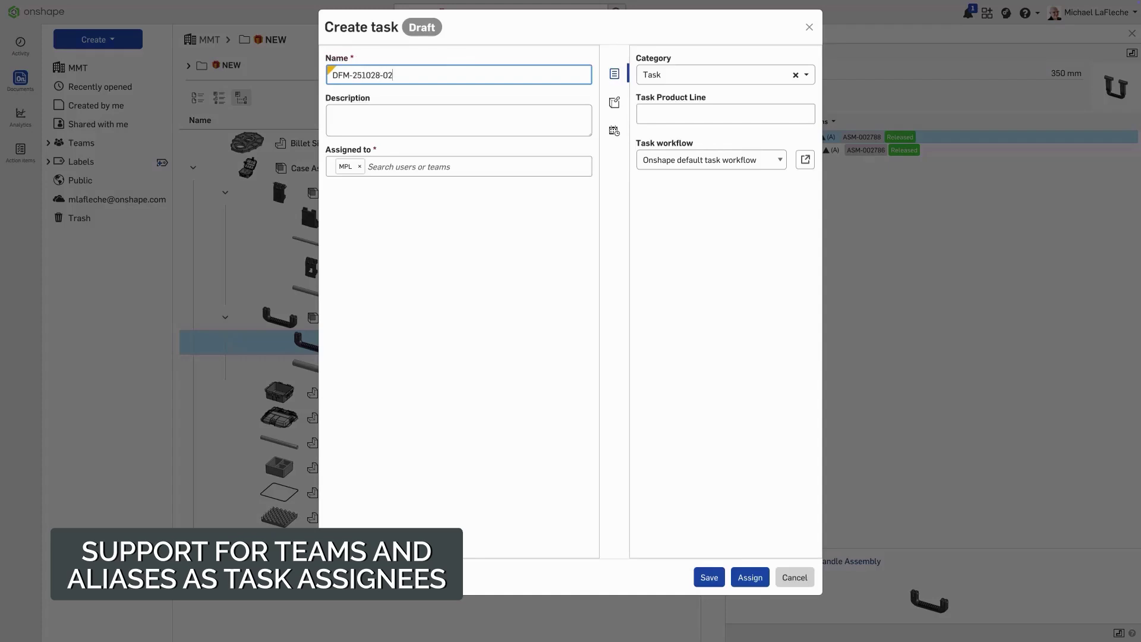
{"action": "left_click", "coordinate": [413, 125]}
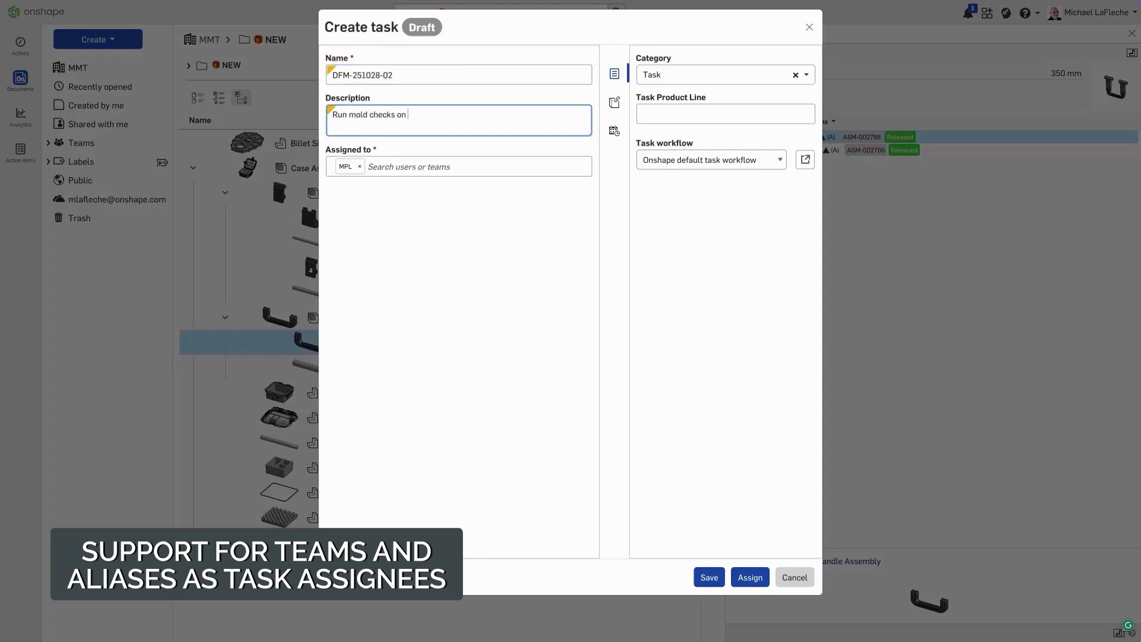
Assign the task to a guest user, MPL and Change Control Board.
{"action": "left_click", "coordinate": [426, 167]}
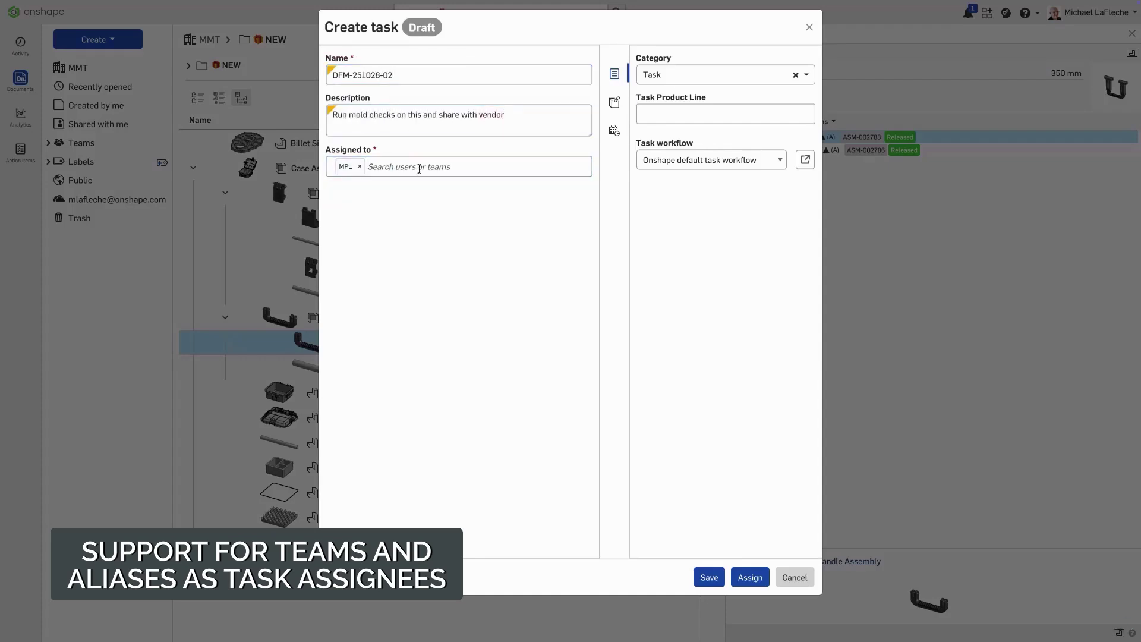
{"action": "type", "text": "change"}
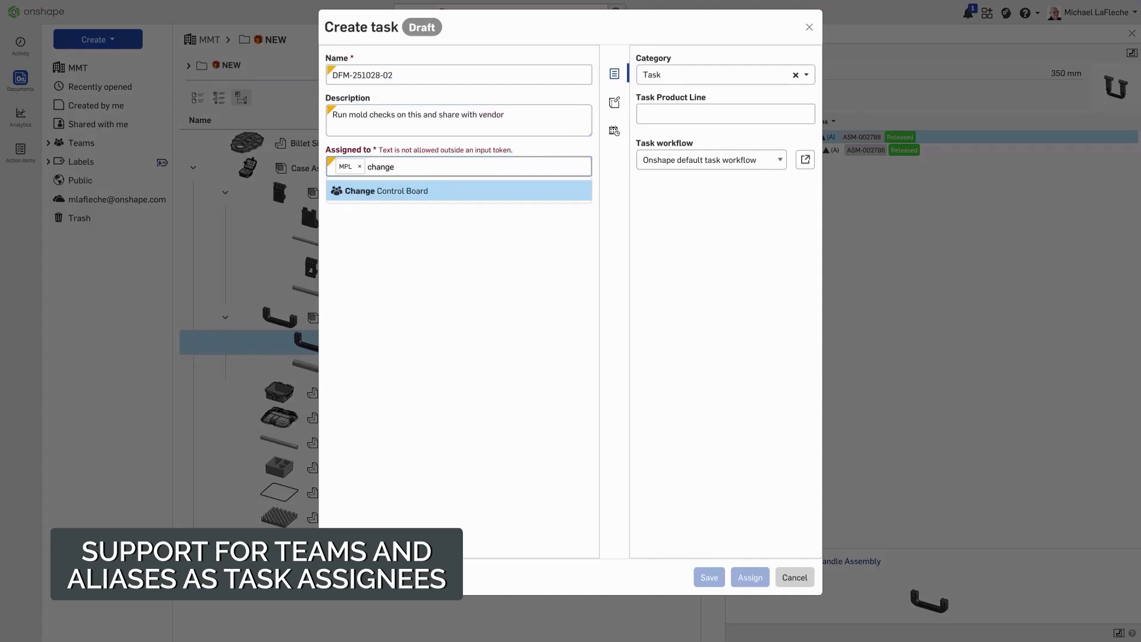
{"action": "left_click", "coordinate": [422, 190]}
{"action": "left_click", "coordinate": [359, 167]}
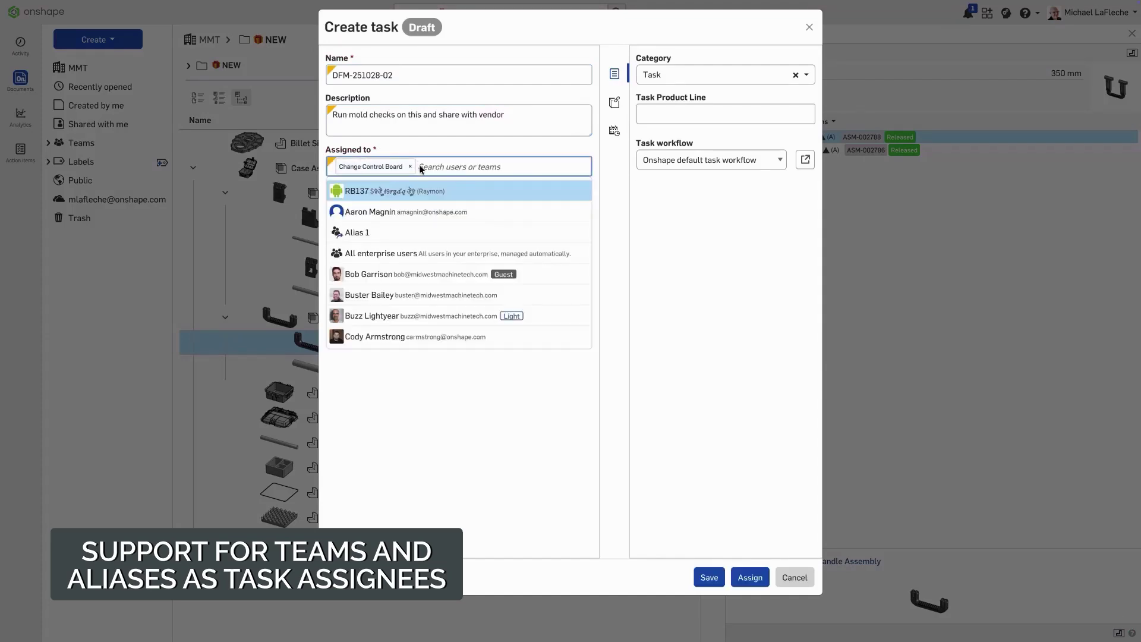
{"action": "left_click", "coordinate": [406, 167]}
{"action": "left_click", "coordinate": [422, 166]}
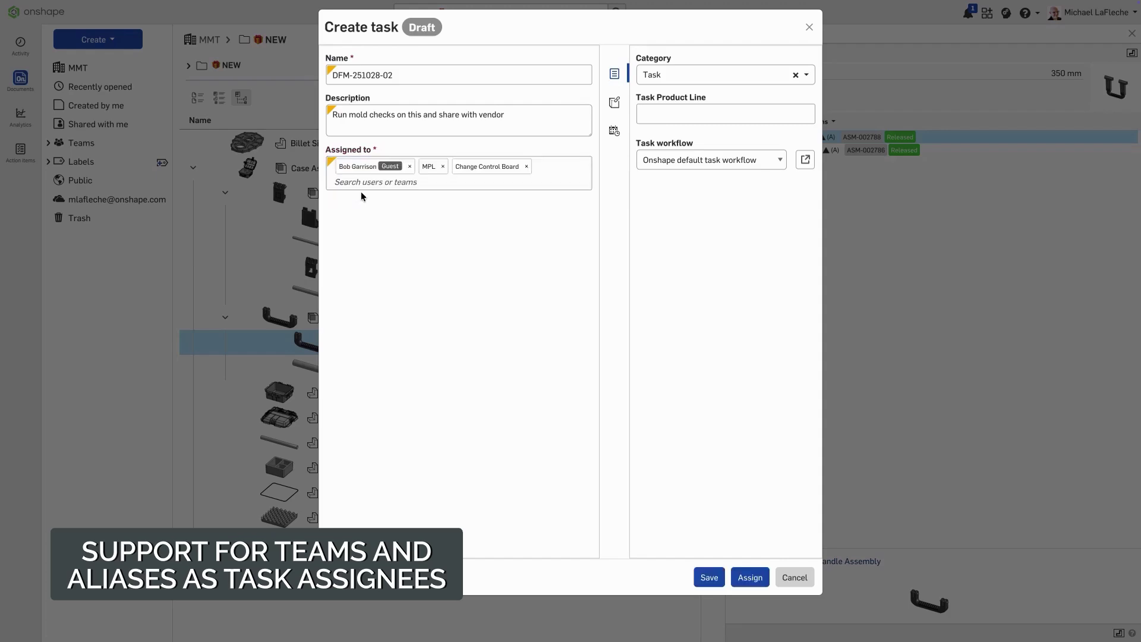
{"action": "left_click", "coordinate": [735, 578]}
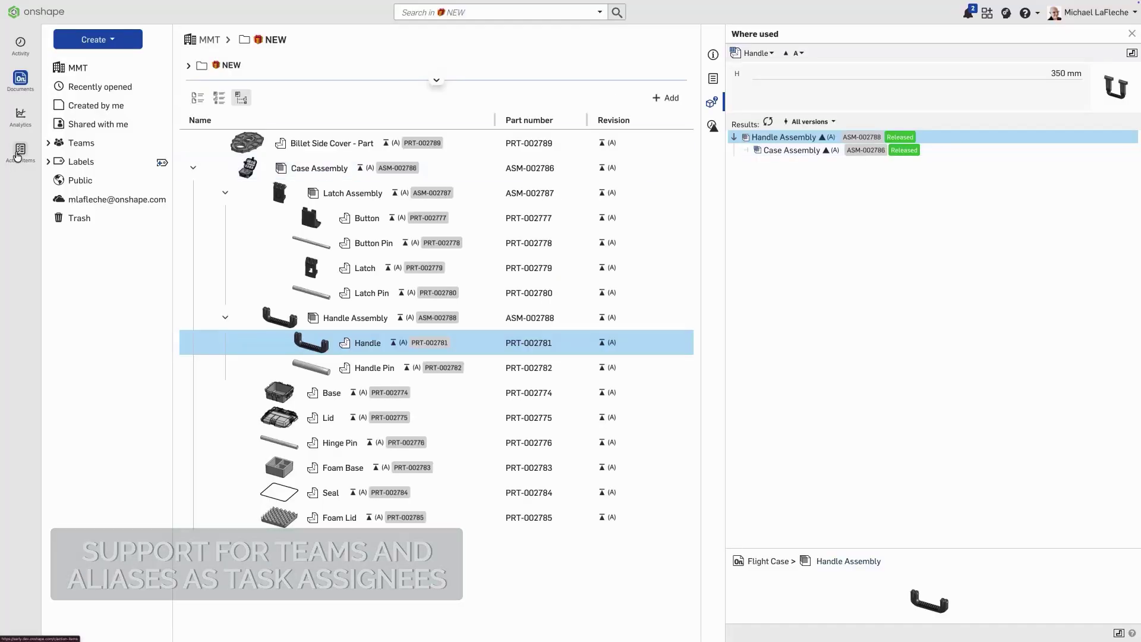
Filter Action items to the Change Control Board team and expand the first DFM item's details.
{"action": "left_click", "coordinate": [18, 154]}
{"action": "left_click", "coordinate": [238, 79]}
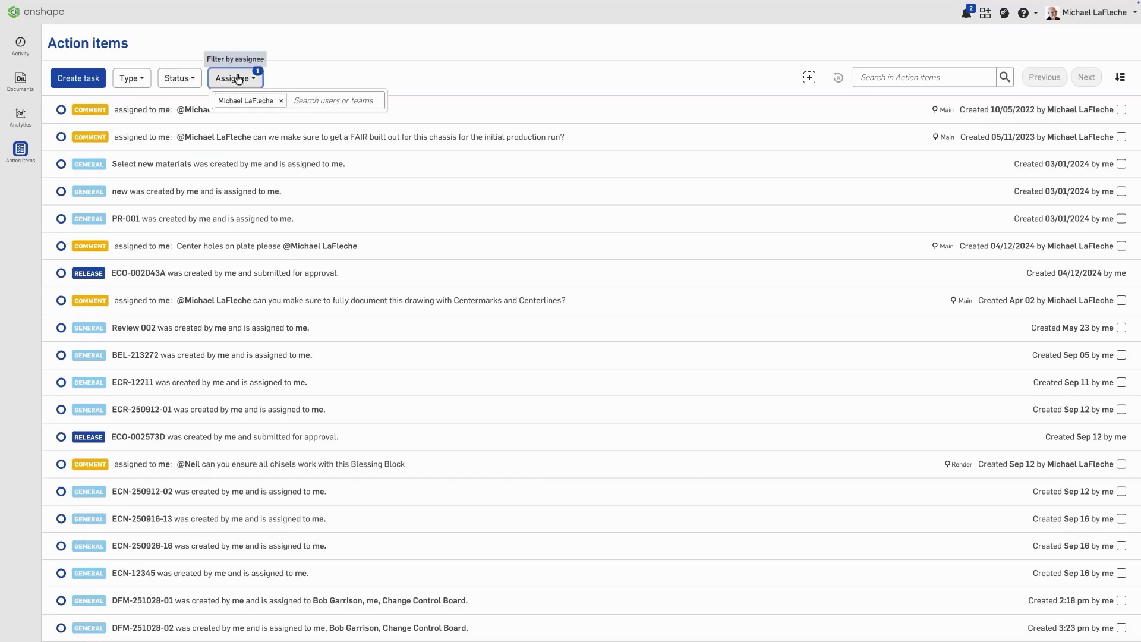
{"action": "left_click", "coordinate": [281, 100]}
{"action": "type", "text": "cha"}
{"action": "key", "text": "Return"}
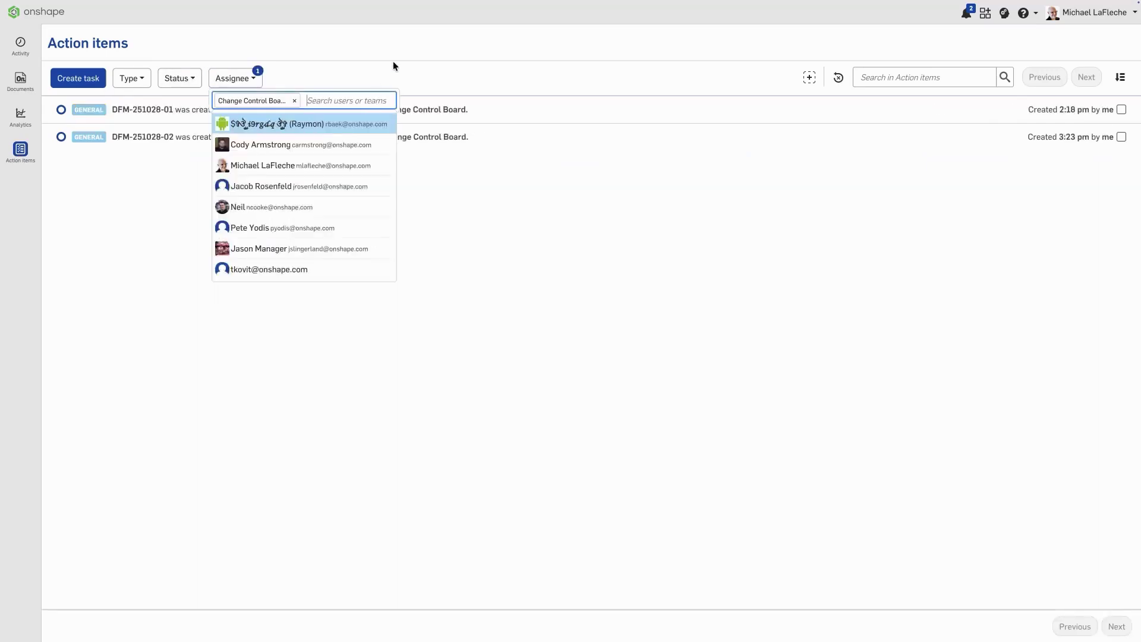
{"action": "left_click", "coordinate": [394, 58]}
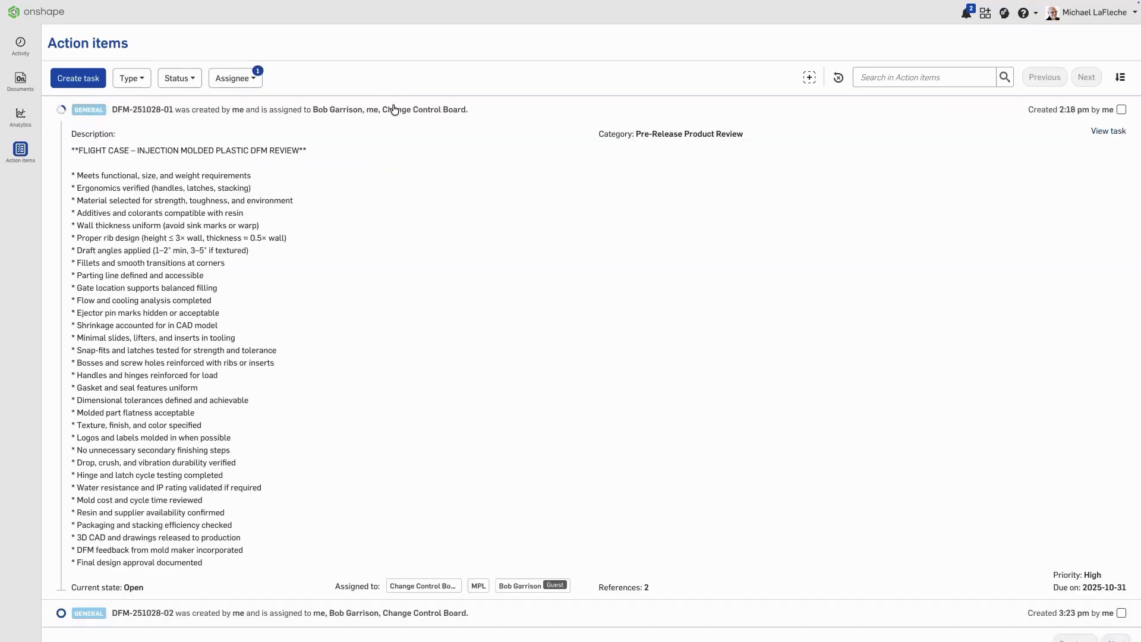
{"action": "left_click", "coordinate": [393, 109]}
{"action": "left_click", "coordinate": [395, 136]}
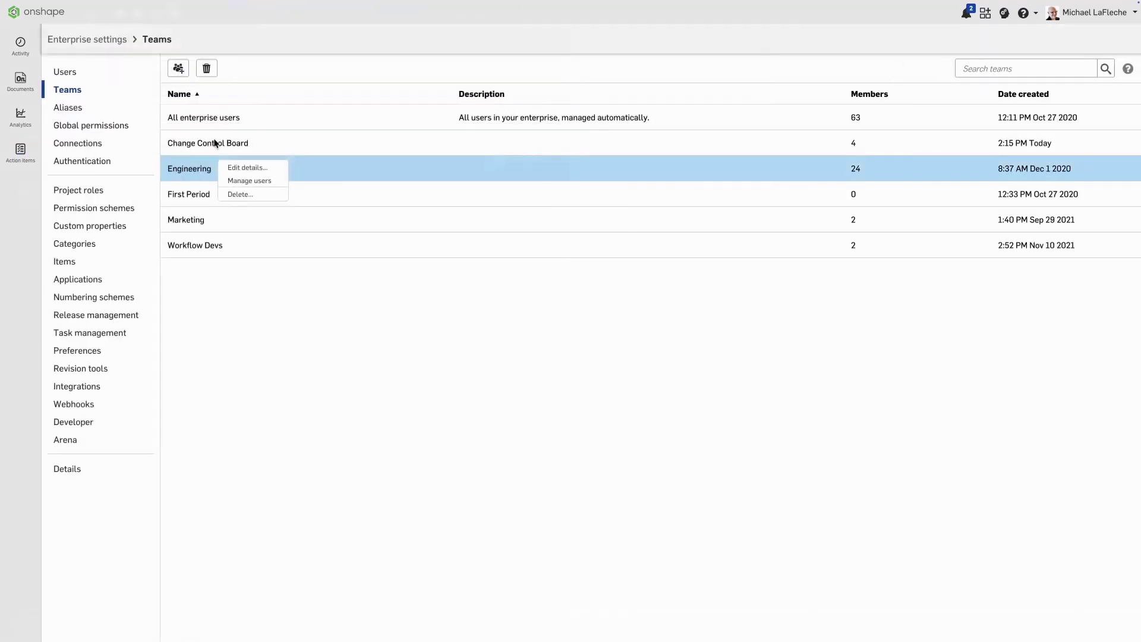
View the Change Control Board team's users, then the Quality Review alias's members.
{"action": "right_click", "coordinate": [215, 143]}
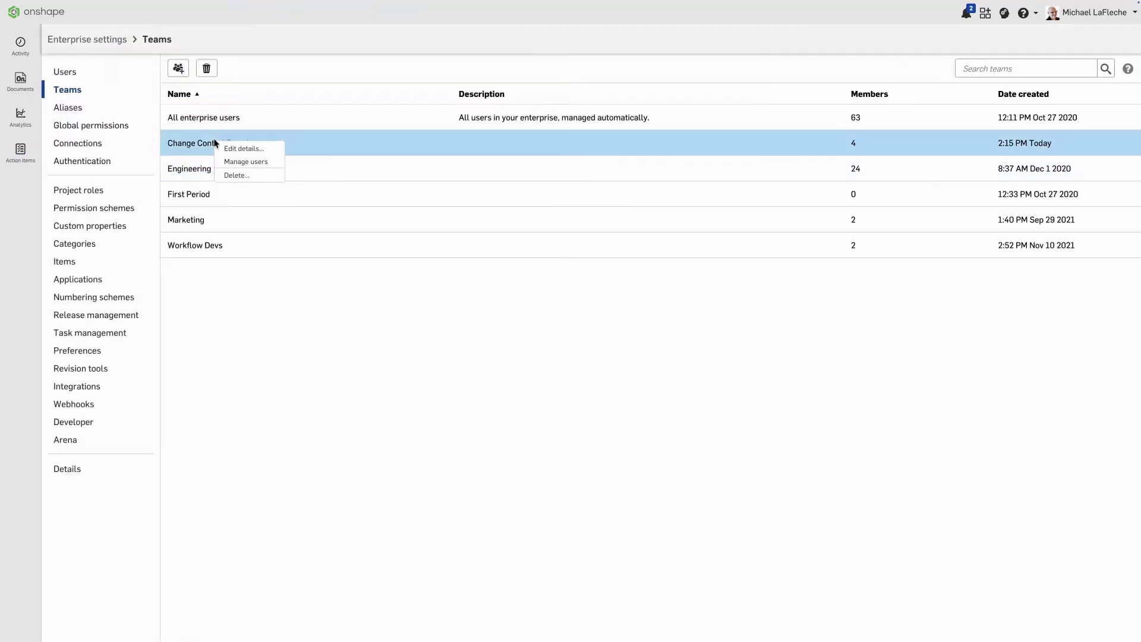
{"action": "left_click", "coordinate": [234, 163]}
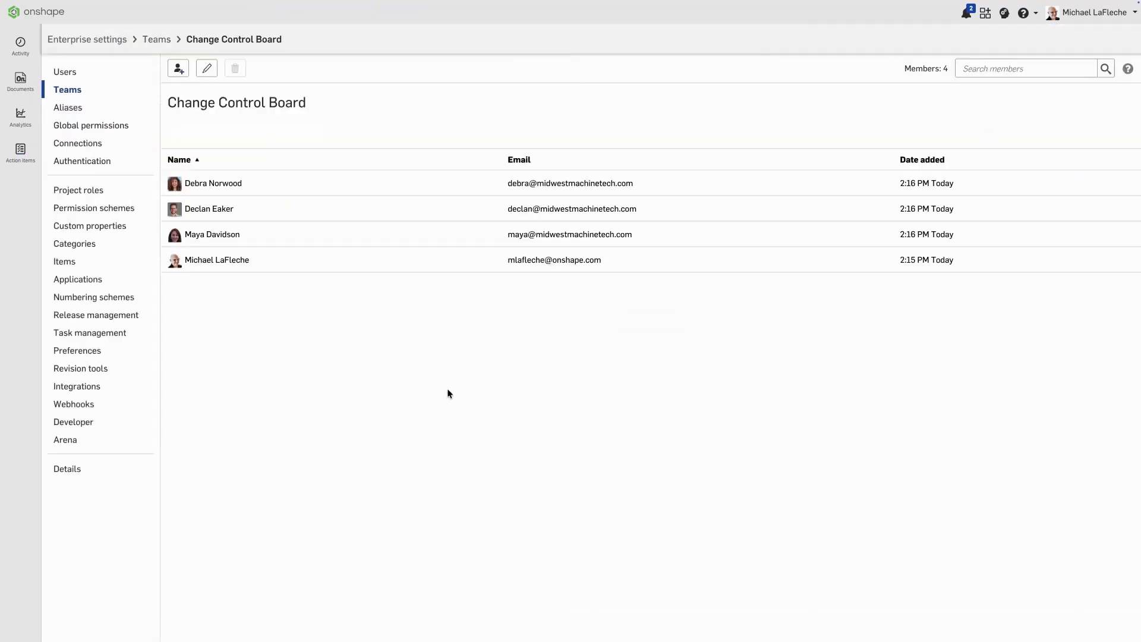
{"action": "left_click", "coordinate": [76, 108]}
{"action": "right_click", "coordinate": [240, 189]}
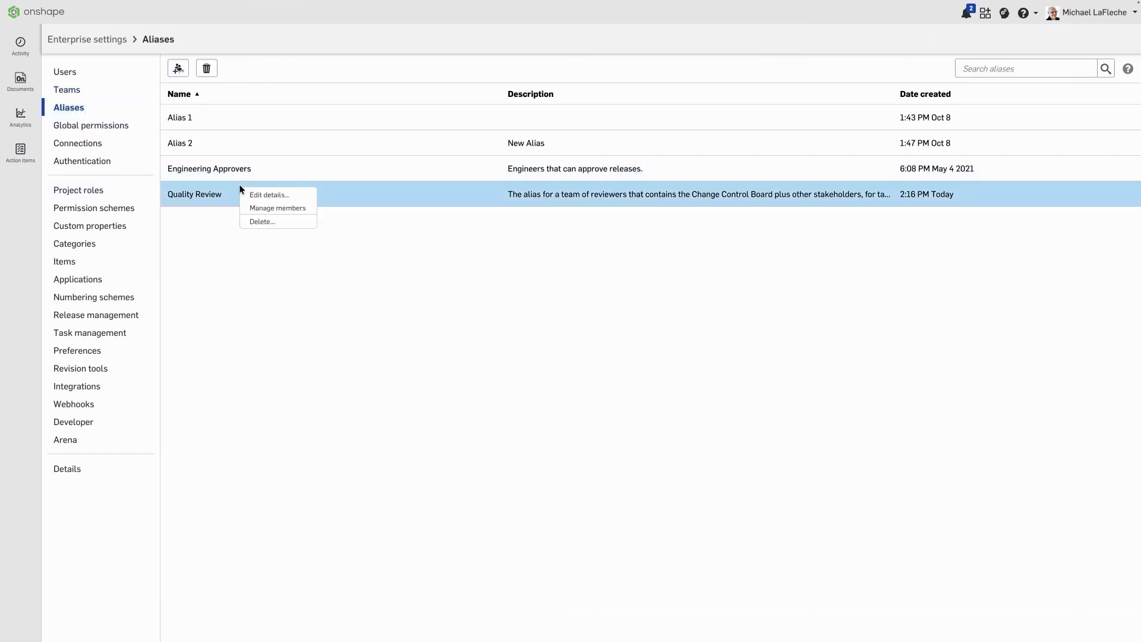
{"action": "left_click", "coordinate": [275, 208]}
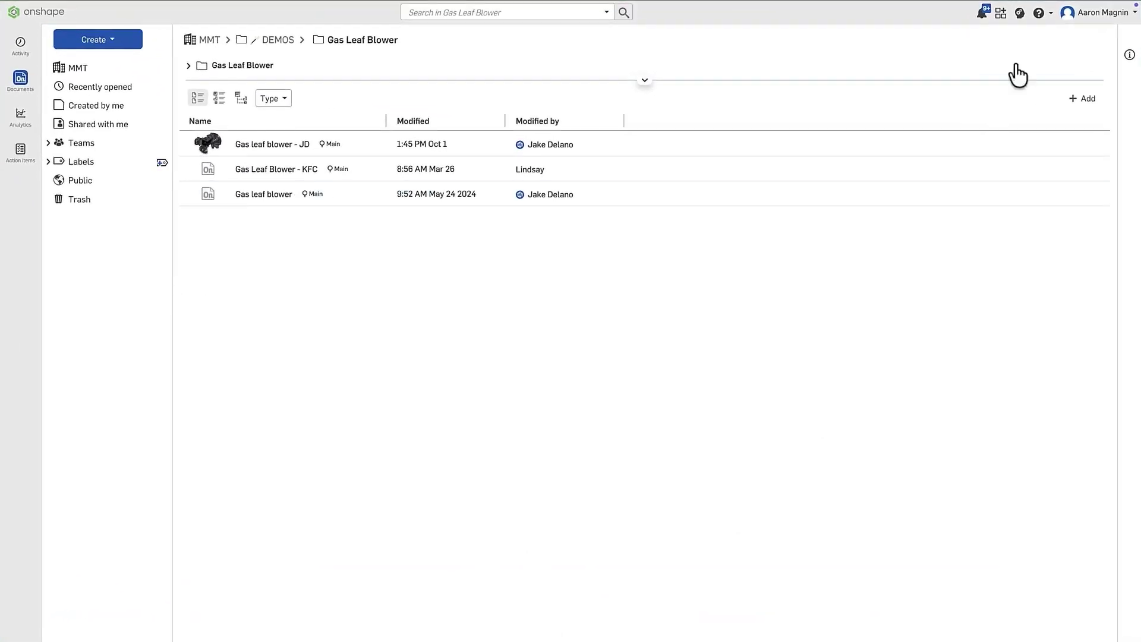
Check the About Onshape information for release version 1.206.
{"action": "left_click", "coordinate": [1050, 19]}
{"action": "left_click", "coordinate": [965, 167]}
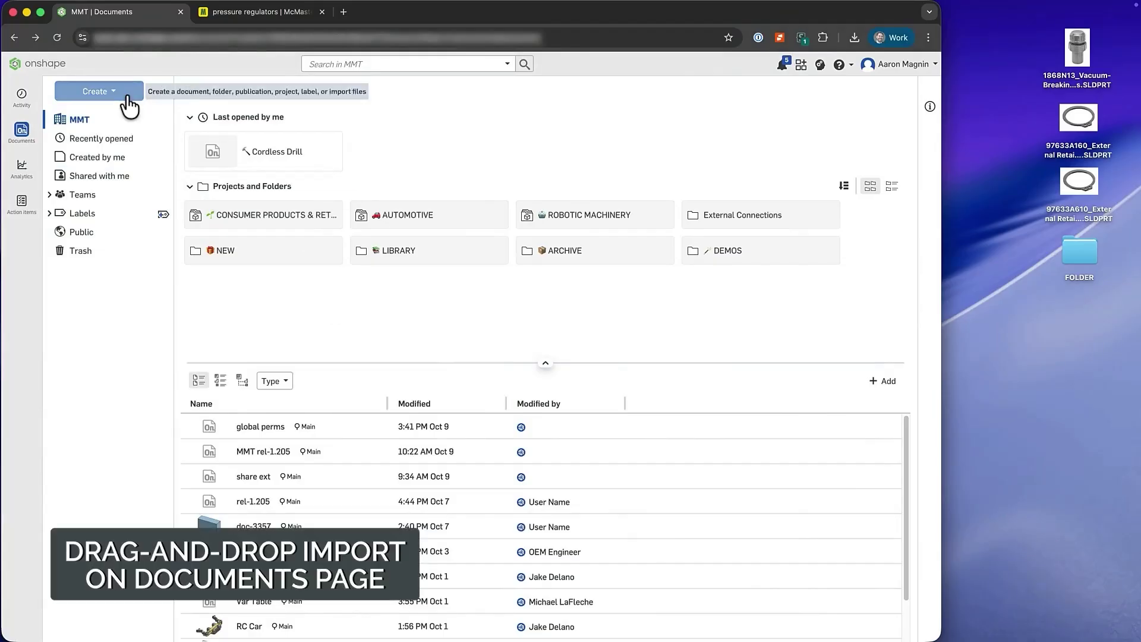
{"action": "left_click", "coordinate": [122, 94]}
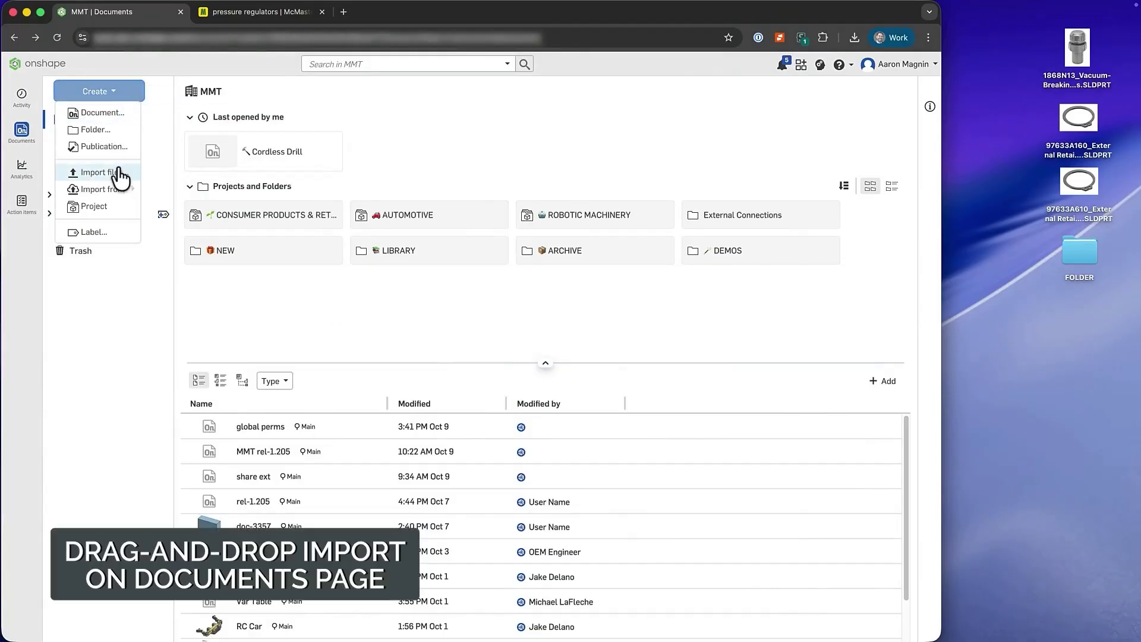
Import the 1868N13 part from the desktop with Y Axis Up.
{"action": "left_click", "coordinate": [285, 303]}
{"action": "left_click_drag", "start_coordinate": [1069, 49], "coordinate": [509, 433]}
{"action": "left_click", "coordinate": [362, 290]}
{"action": "left_click", "coordinate": [518, 379]}
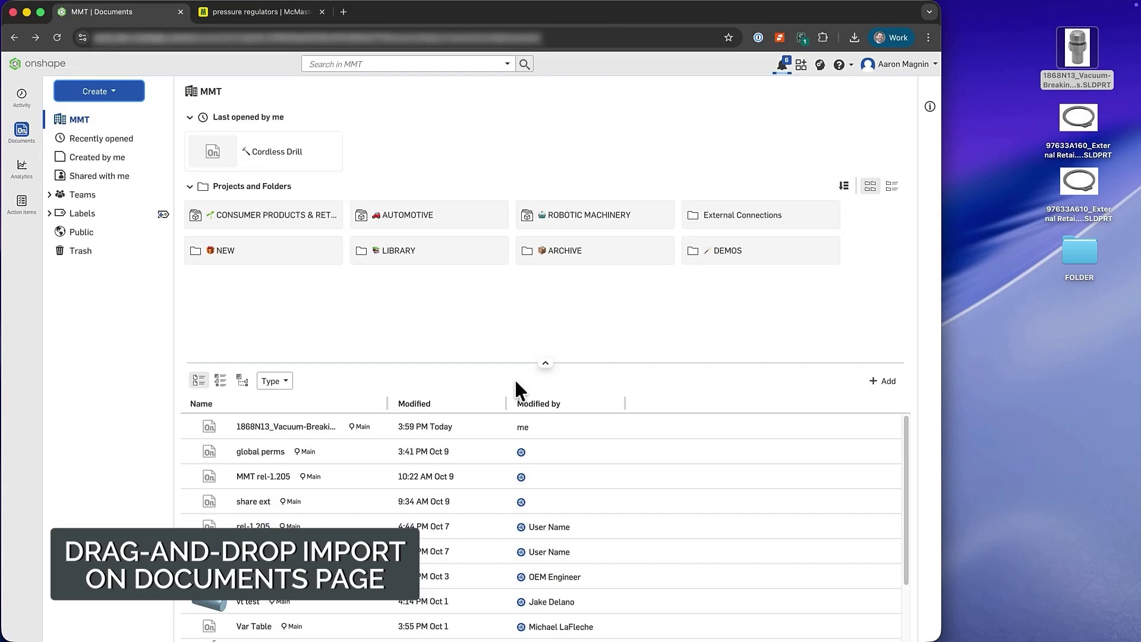
Import the two 97633A parts, then try a desktop folder, which is refused.
{"action": "left_click_drag", "start_coordinate": [1000, 158], "coordinate": [465, 451]}
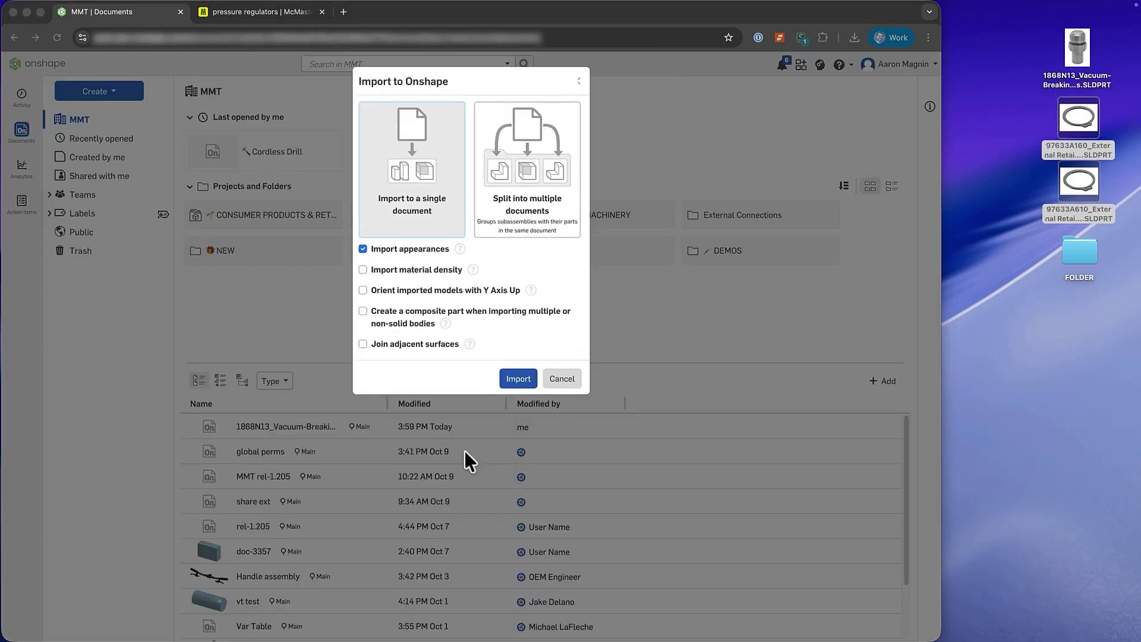
{"action": "left_click", "coordinate": [526, 377]}
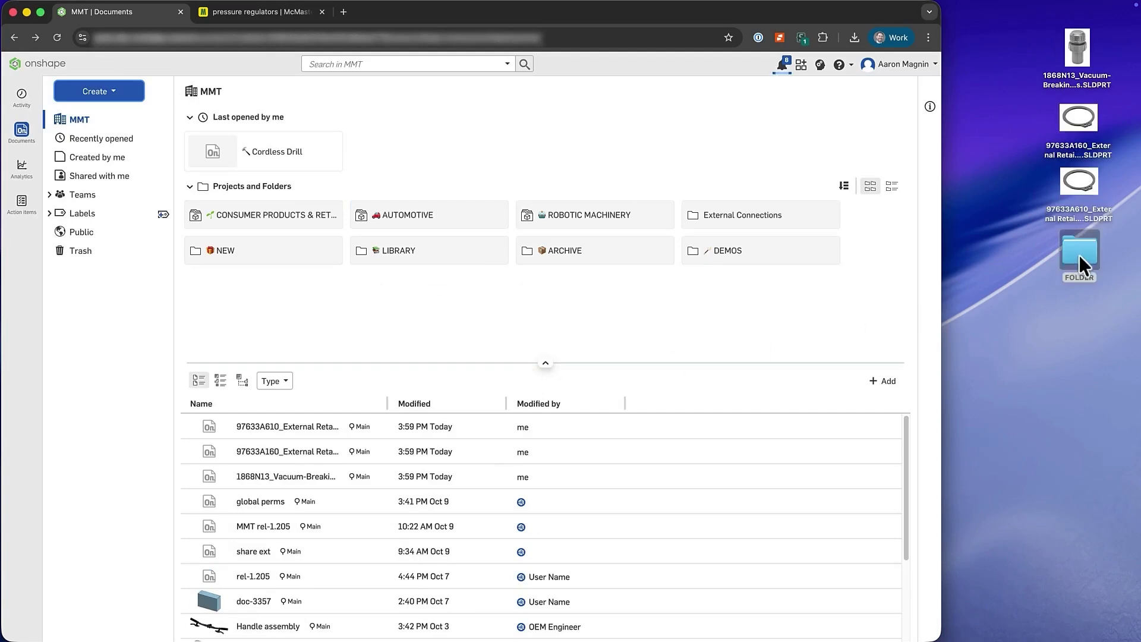
{"action": "left_click_drag", "start_coordinate": [1079, 254], "coordinate": [419, 437]}
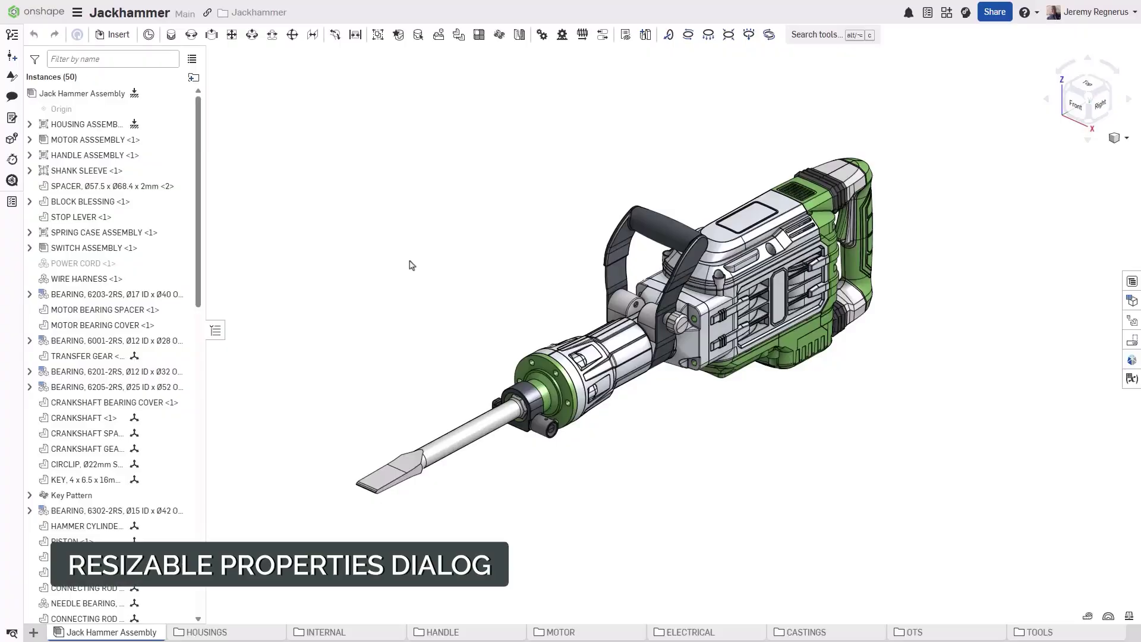
Set the Jack Hammer Assembly's Project property to Jackhammer and save it.
{"action": "right_click", "coordinate": [124, 94]}
{"action": "left_click", "coordinate": [132, 113]}
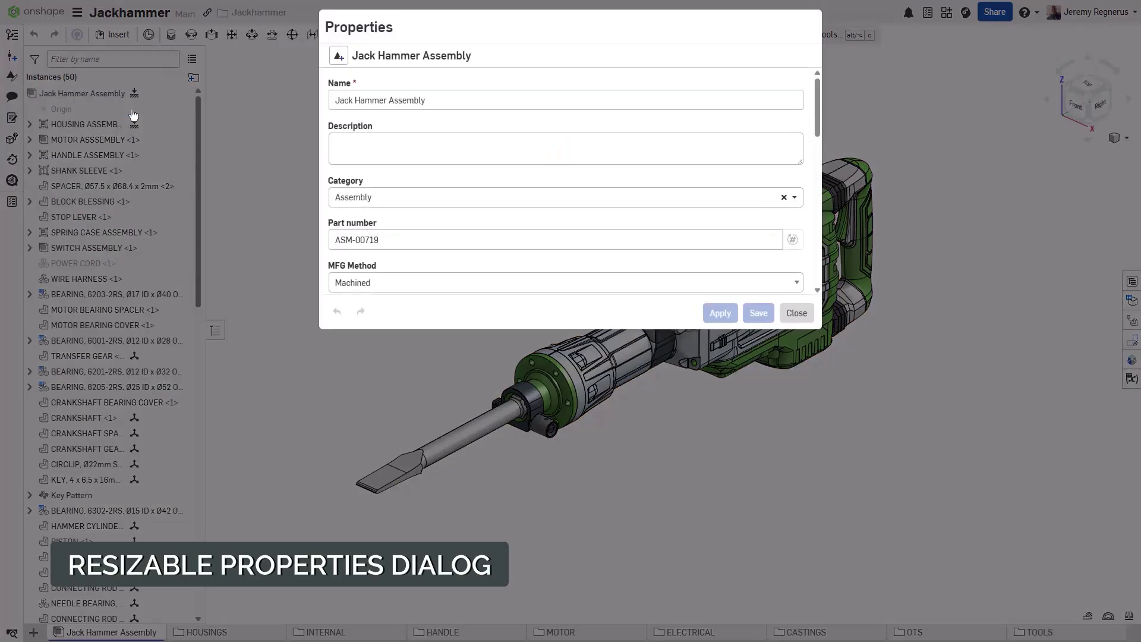
{"action": "left_click_drag", "start_coordinate": [466, 329], "coordinate": [466, 560]}
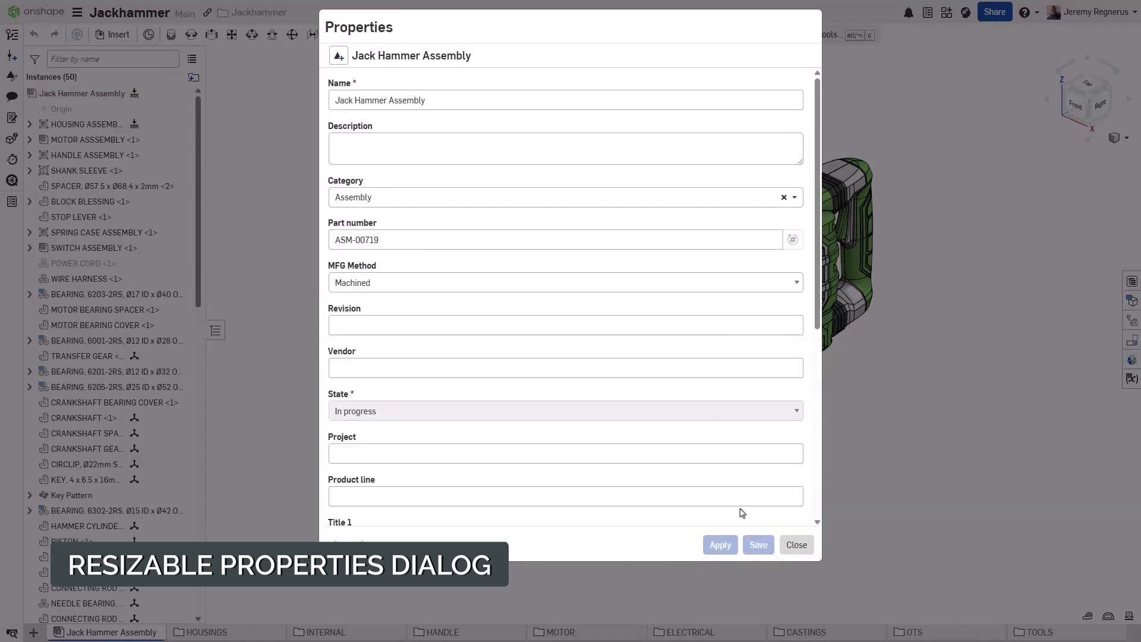
{"action": "left_click_drag", "start_coordinate": [821, 494], "coordinate": [900, 501]}
{"action": "left_click", "coordinate": [308, 454]}
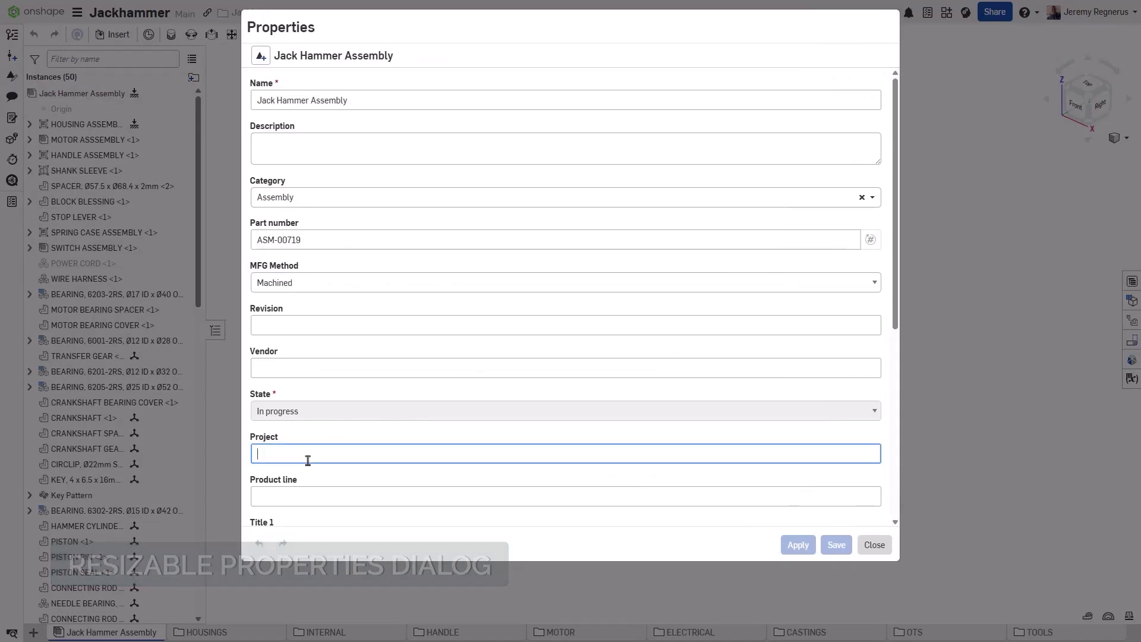
{"action": "type", "text": "Jackhammer"}
{"action": "left_click", "coordinate": [835, 545]}
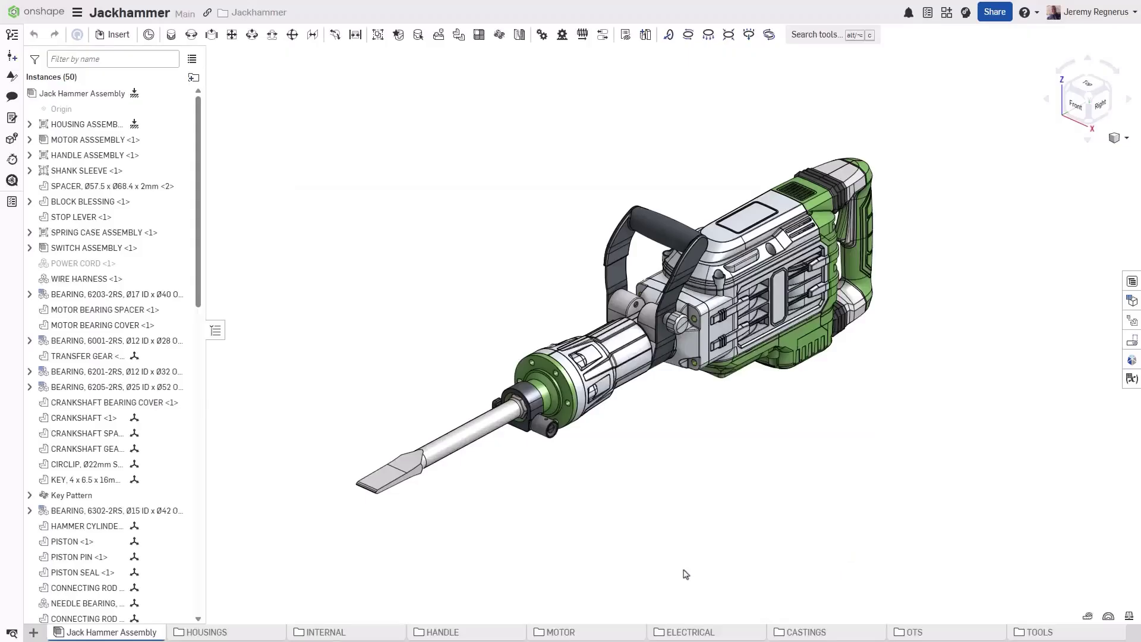
Set the MOTOR ASSSEMBLY's Project property to Jackhammer and save it.
{"action": "left_click", "coordinate": [572, 633]}
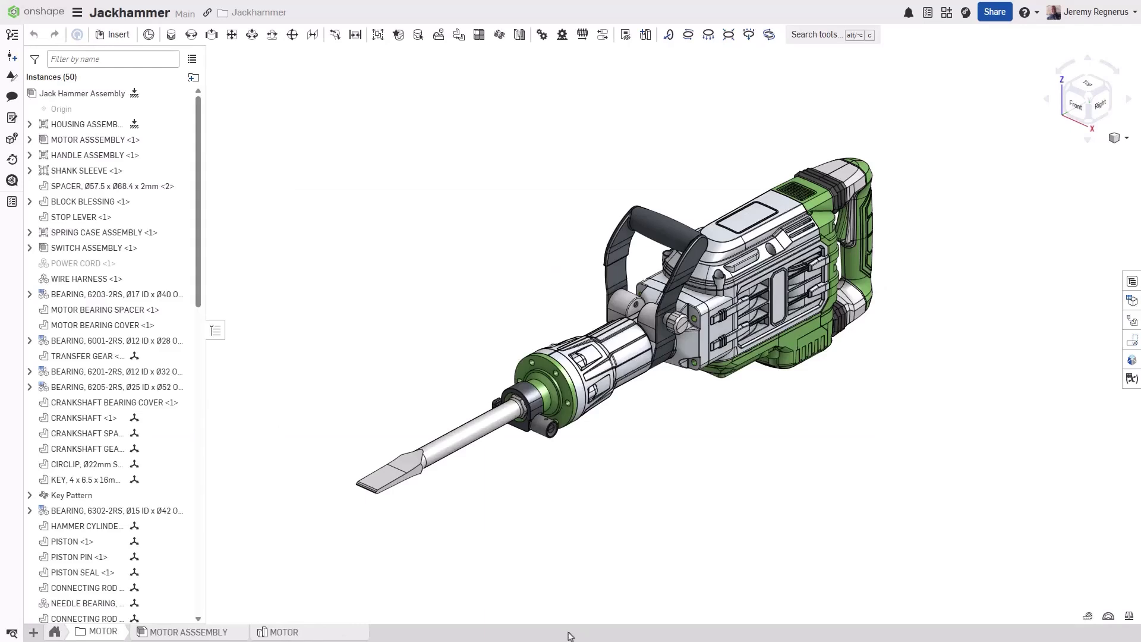
{"action": "left_click", "coordinate": [231, 633]}
{"action": "right_click", "coordinate": [231, 634]}
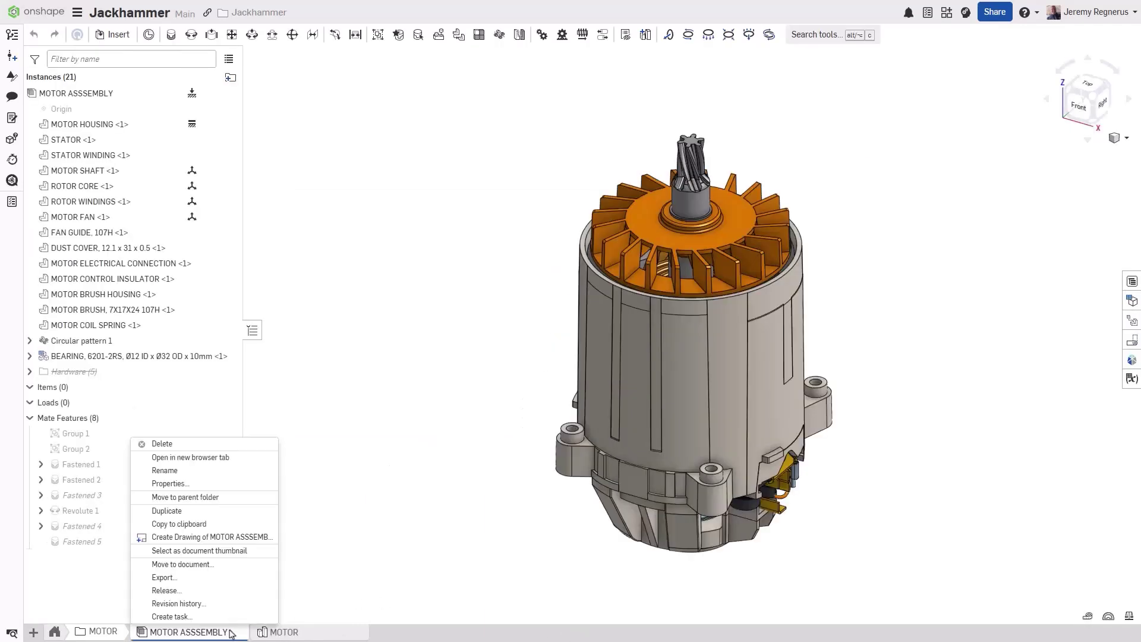
{"action": "left_click", "coordinate": [256, 485]}
{"action": "left_click", "coordinate": [296, 453]}
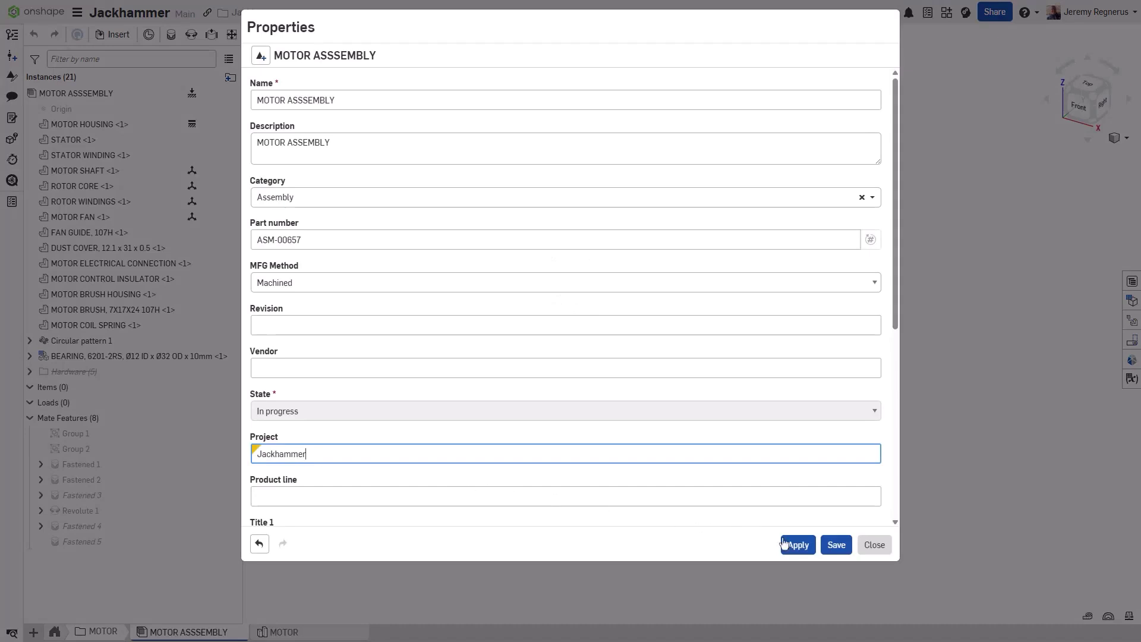
{"action": "left_click", "coordinate": [825, 546]}
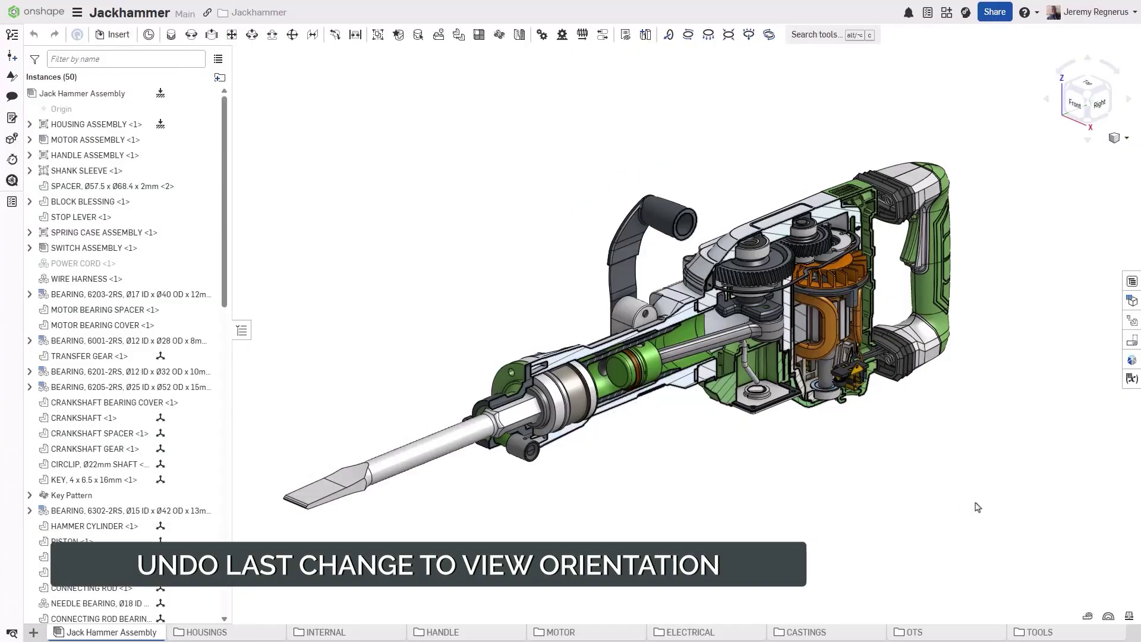
Step the assembly back through earlier view orientations with Ctrl+Shift+Z and Previous view, repeatedly.
{"action": "key", "text": "ctrl+shift+z"}
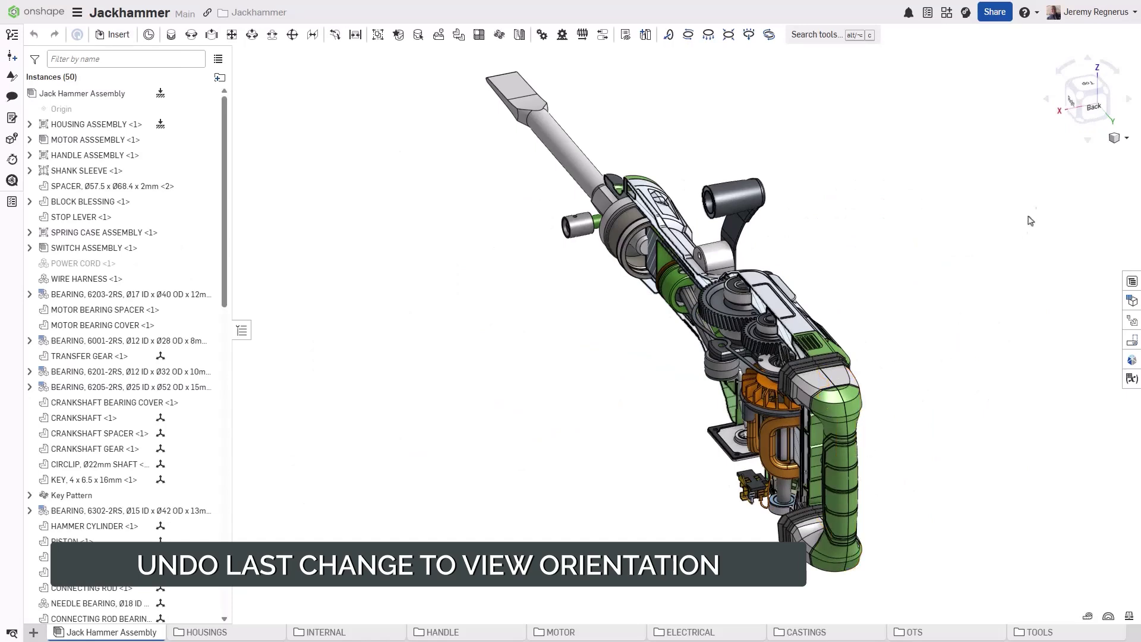
{"action": "left_click", "coordinate": [1115, 138]}
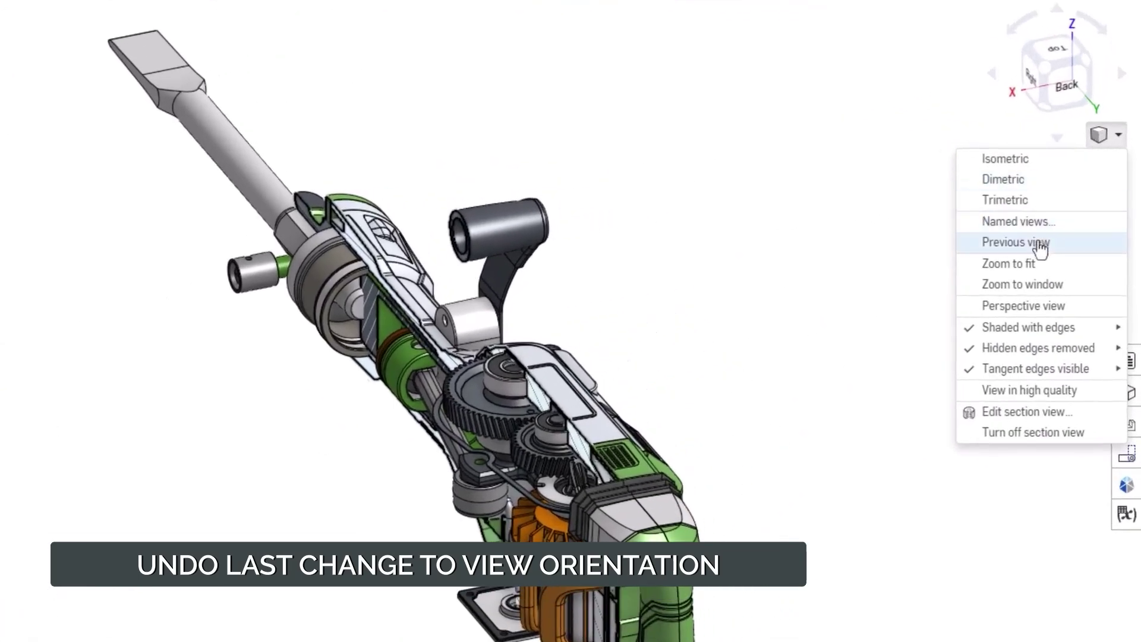
{"action": "left_click", "coordinate": [1040, 243]}
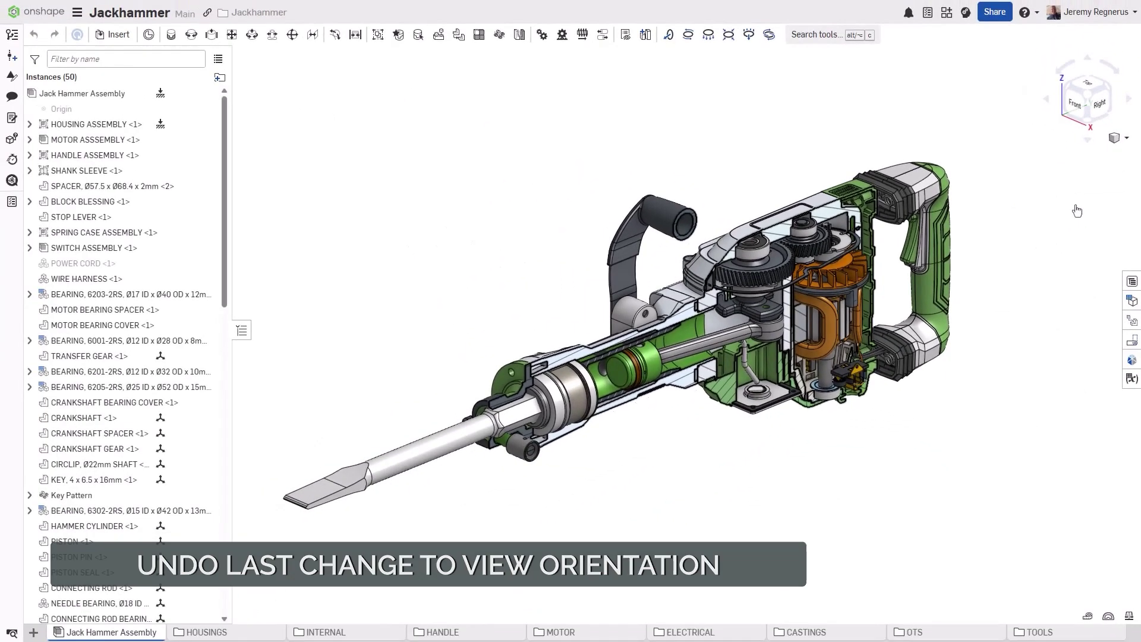
{"action": "left_click", "coordinate": [1125, 138]}
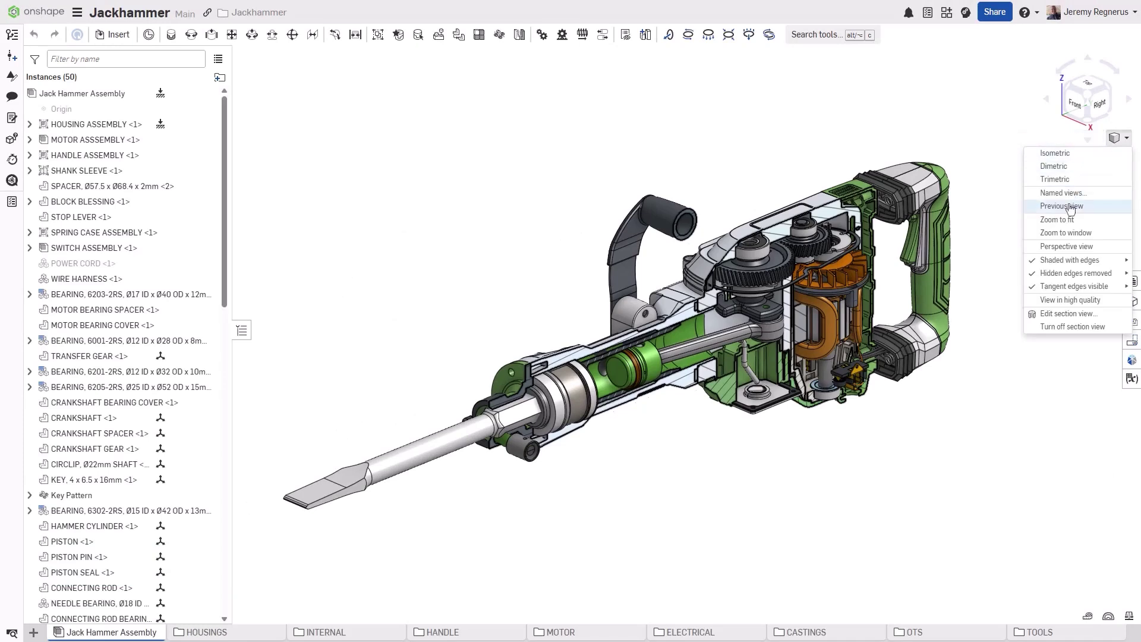
{"action": "left_click", "coordinate": [1062, 206]}
{"action": "left_click", "coordinate": [1125, 138]}
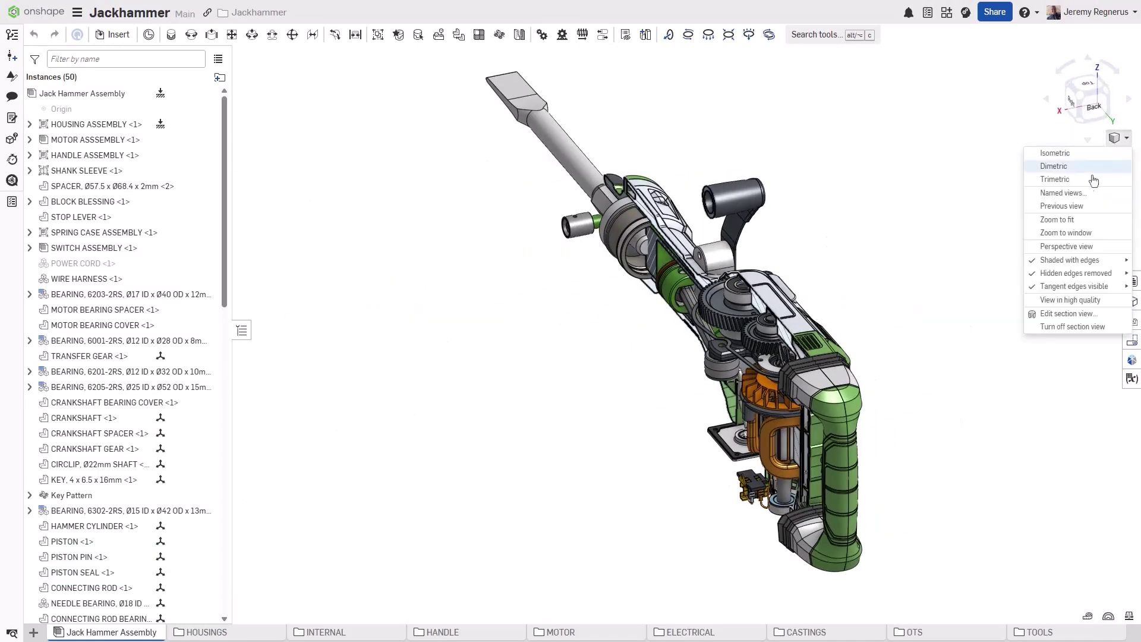
{"action": "left_click", "coordinate": [1102, 205]}
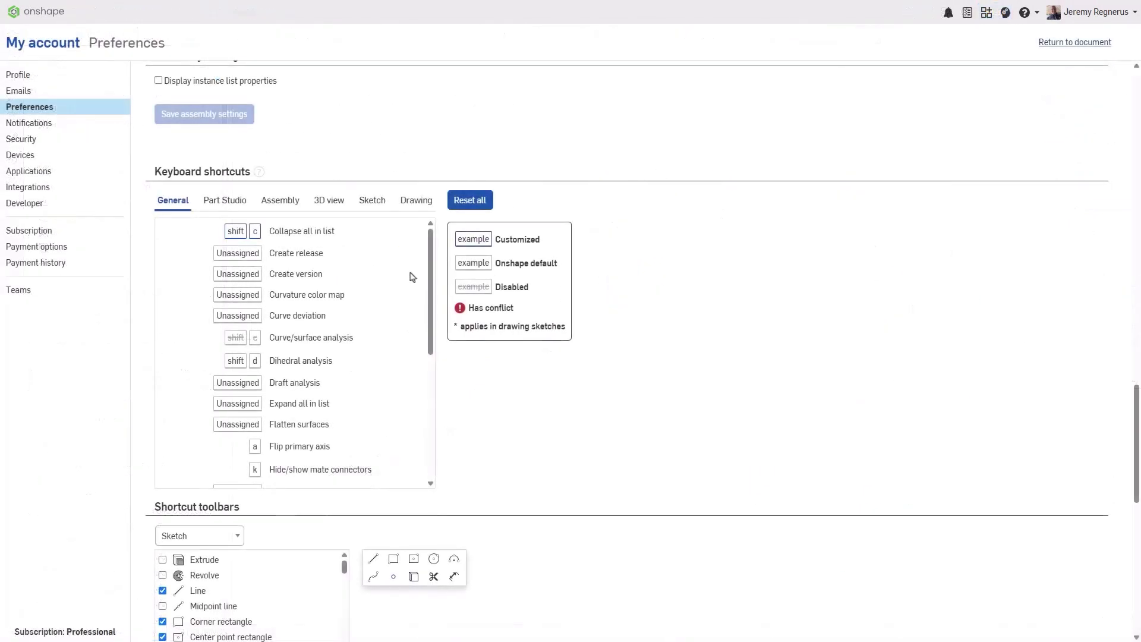
Assign Alt+P as the Previous view shortcut under 3D view keyboard shortcuts.
{"action": "left_click", "coordinate": [336, 203]}
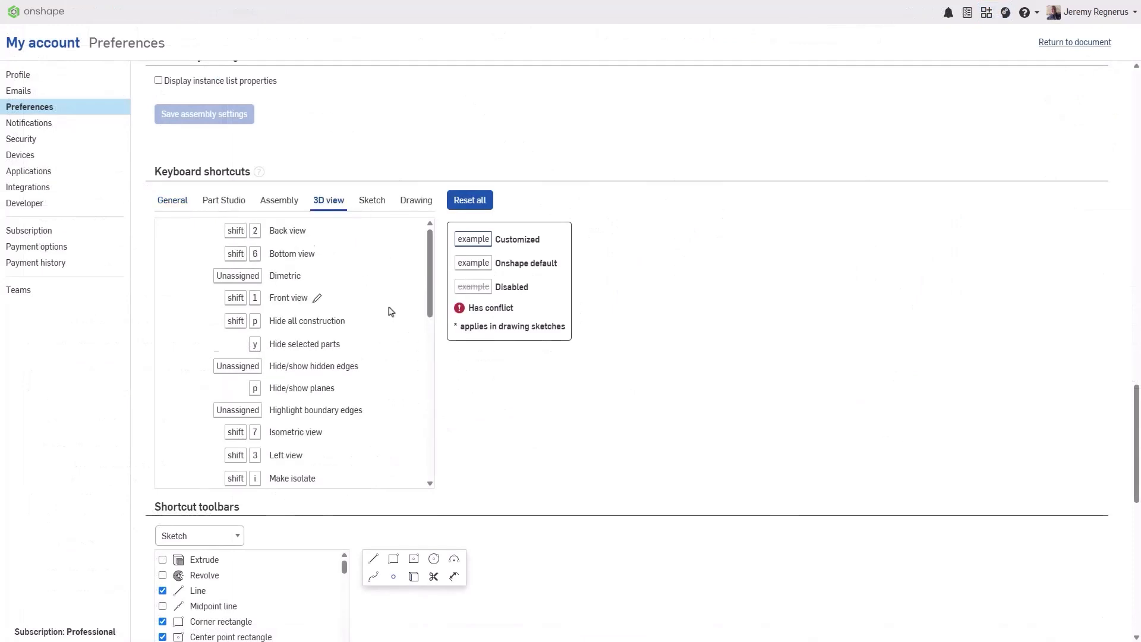
{"action": "scroll", "coordinate": [391, 312], "scroll_direction": "down", "scroll_amount": 3}
{"action": "left_click", "coordinate": [328, 391]}
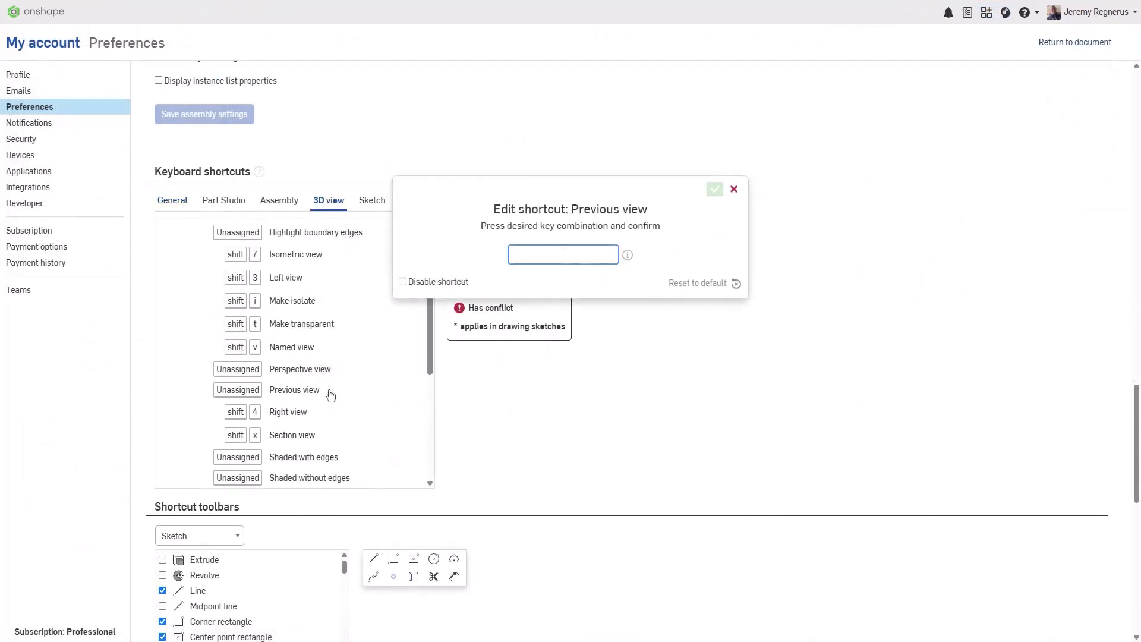
{"action": "key", "text": "alt+p"}
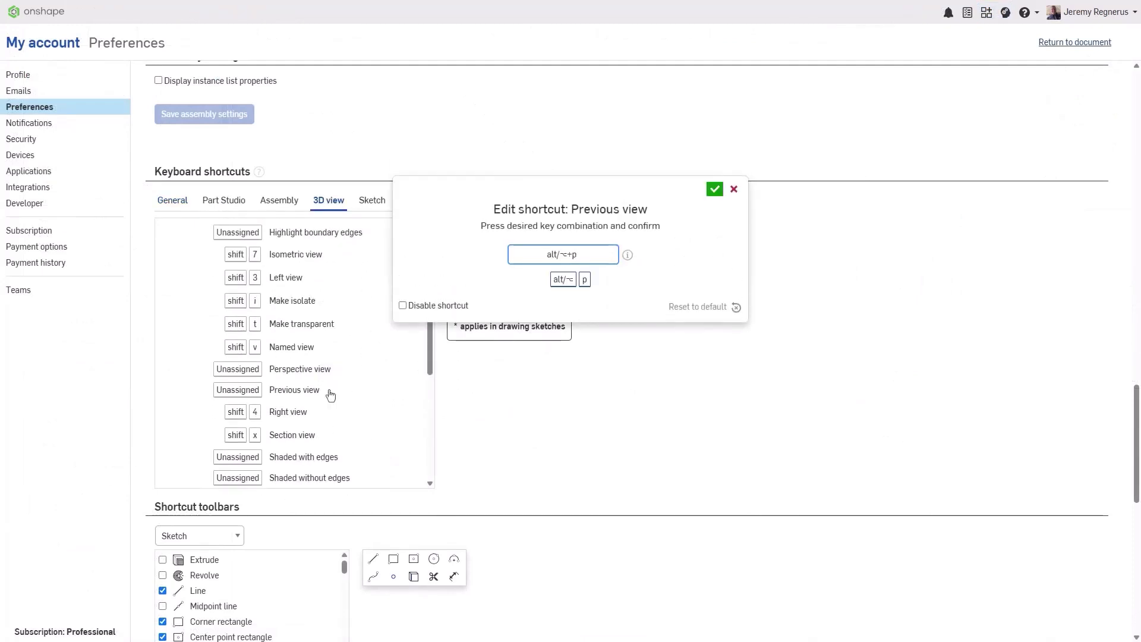
{"action": "key", "text": "Return"}
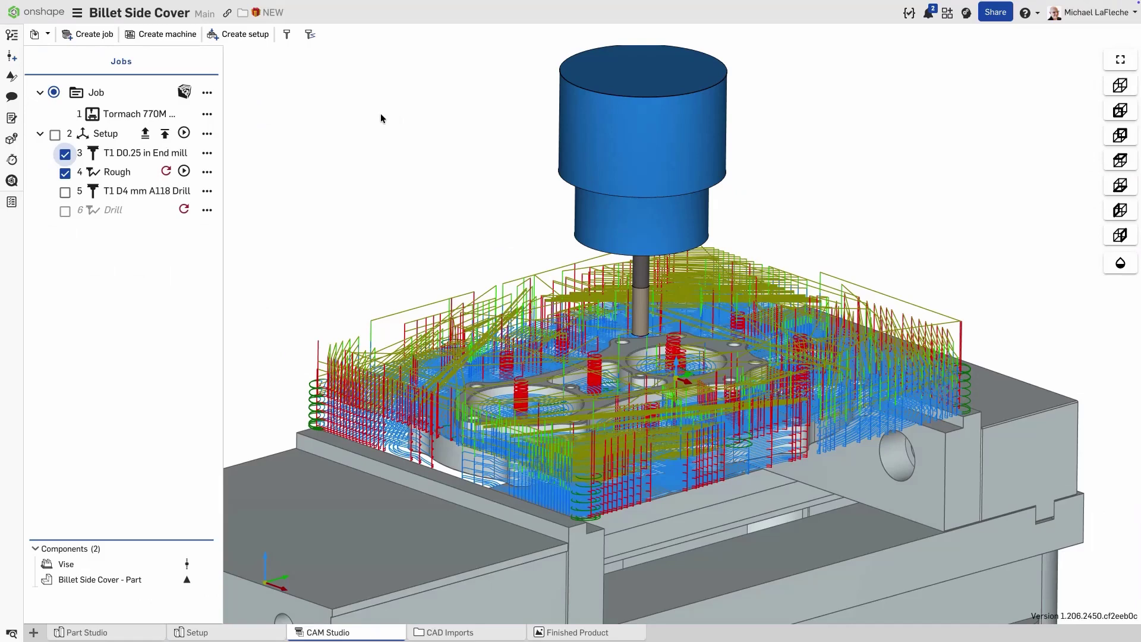
Edit the Rough toolpath and leave Air coolant switched on in its Posting settings.
{"action": "left_click", "coordinate": [206, 172]}
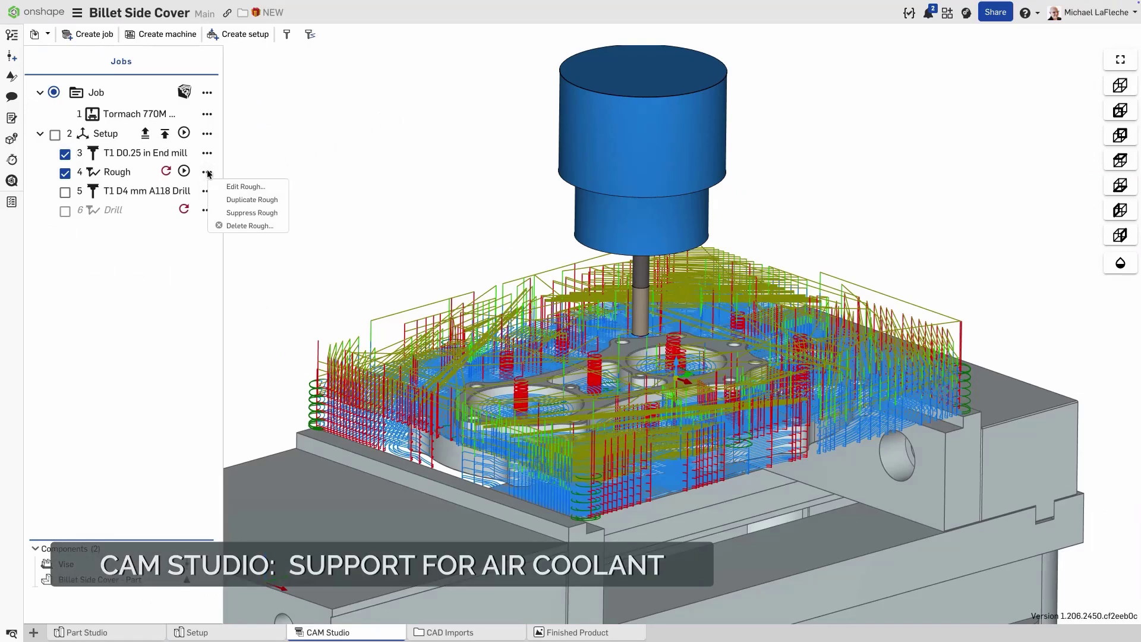
{"action": "left_click", "coordinate": [245, 186]}
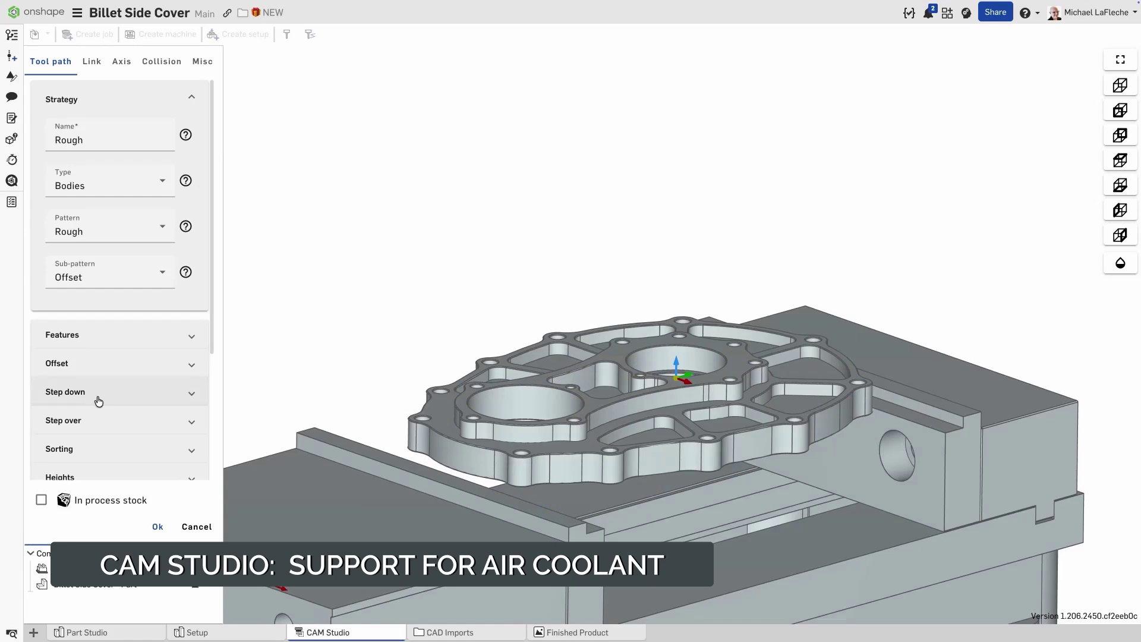
{"action": "scroll", "coordinate": [98, 401], "scroll_direction": "down", "scroll_amount": 5}
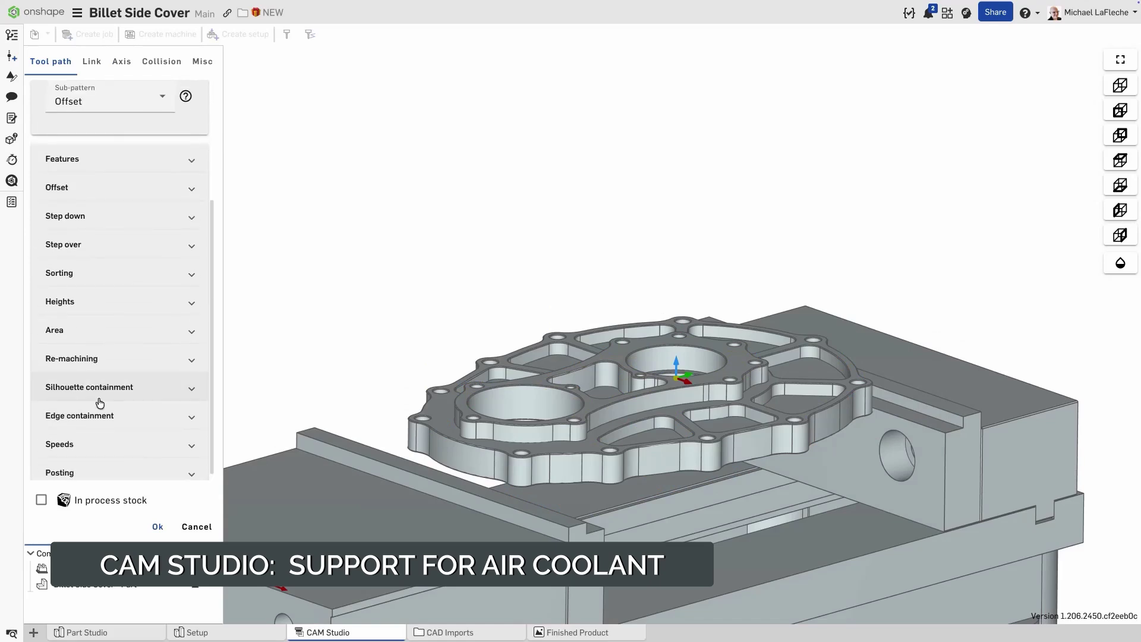
{"action": "left_click", "coordinate": [106, 472]}
{"action": "scroll", "coordinate": [143, 373], "scroll_direction": "down", "scroll_amount": 3}
{"action": "scroll", "coordinate": [142, 373], "scroll_direction": "down", "scroll_amount": 1}
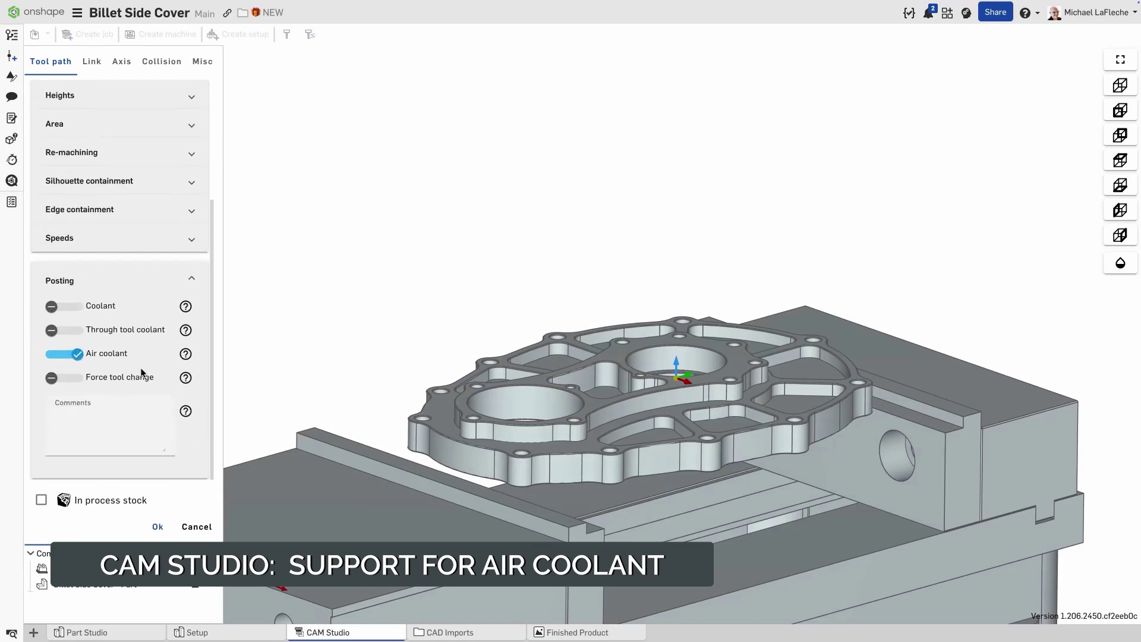
{"action": "left_click", "coordinate": [76, 359]}
{"action": "left_click", "coordinate": [69, 359]}
{"action": "left_click", "coordinate": [73, 357]}
{"action": "left_click", "coordinate": [73, 357]}
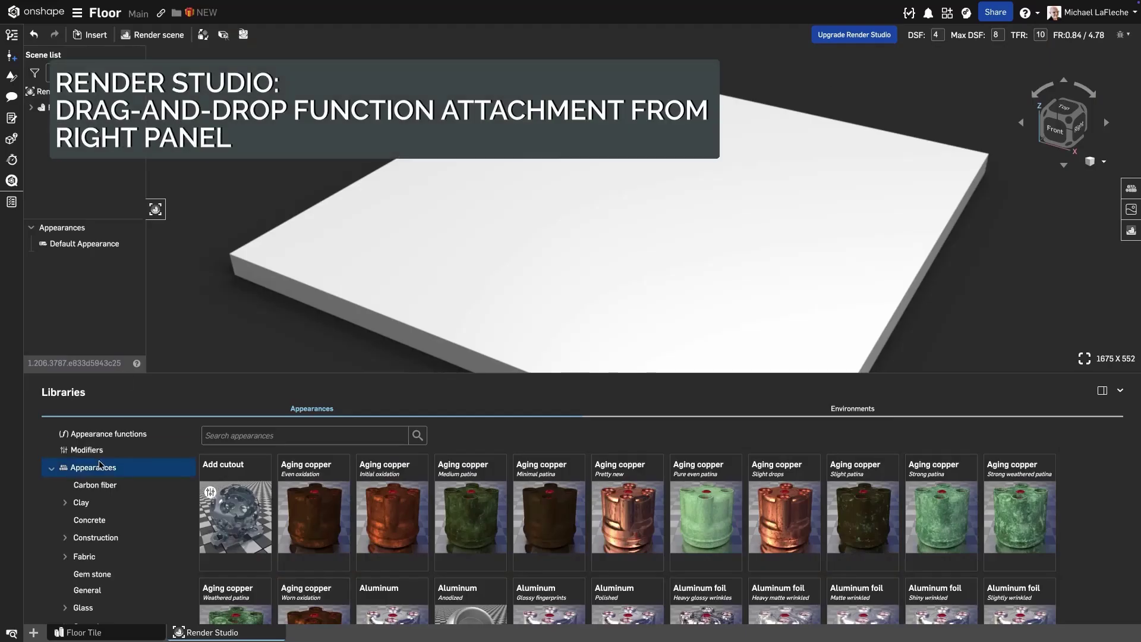
Apply a clear coat to the floor with Aging copper as its base material.
{"action": "left_click", "coordinate": [102, 452]}
{"action": "left_click_drag", "start_coordinate": [863, 517], "coordinate": [564, 259]}
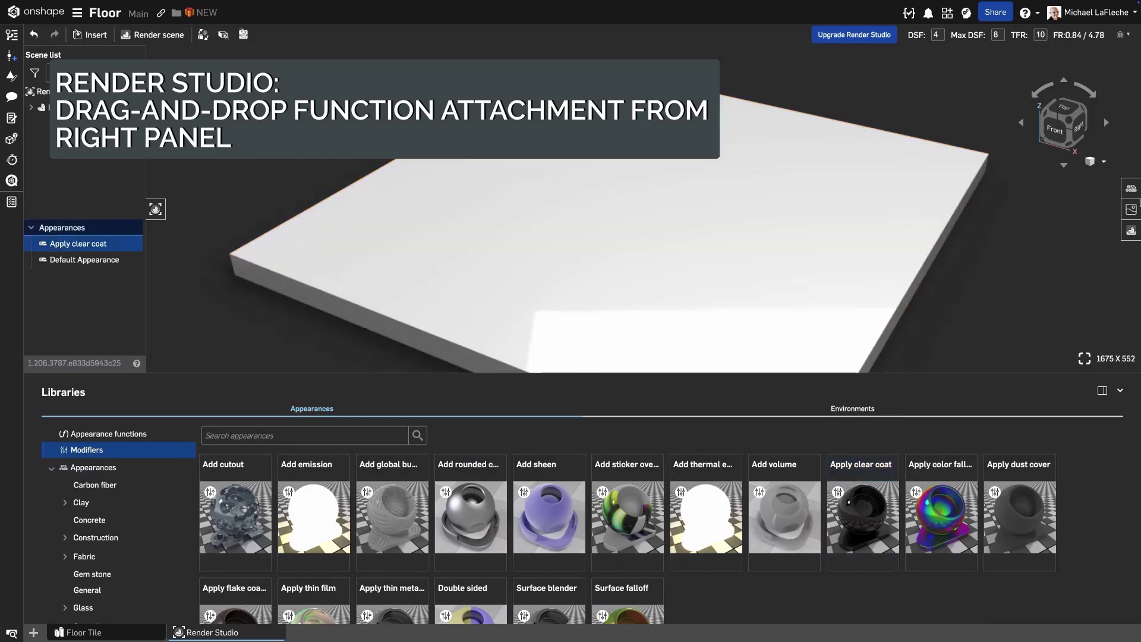
{"action": "left_click", "coordinate": [1131, 189]}
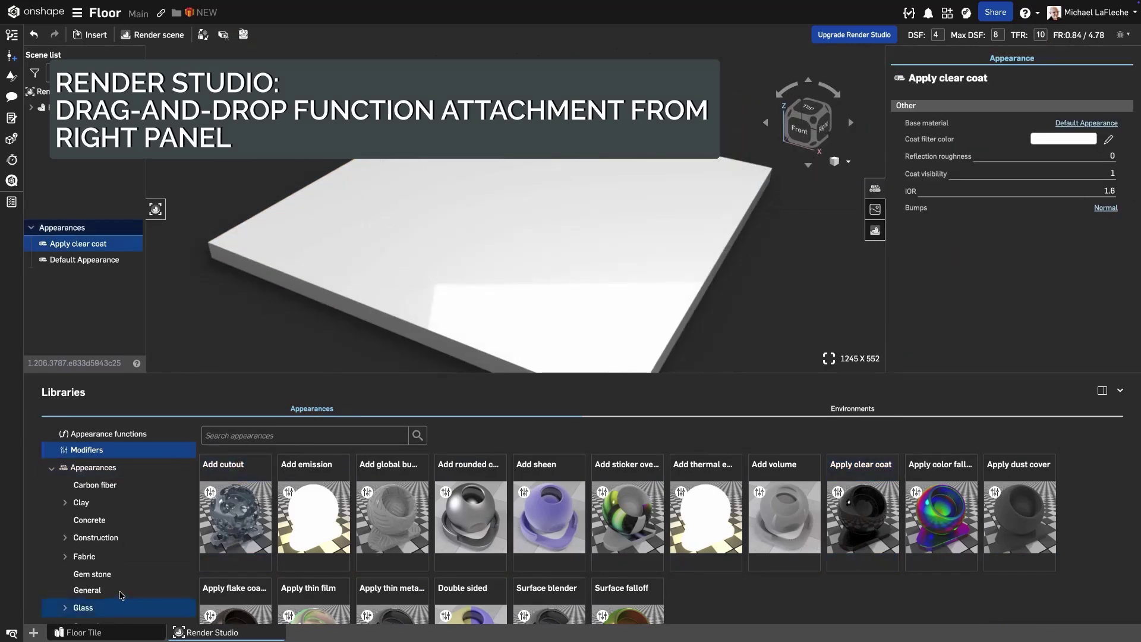
{"action": "scroll", "coordinate": [102, 517], "scroll_direction": "down", "scroll_amount": 3}
{"action": "left_click", "coordinate": [84, 561]}
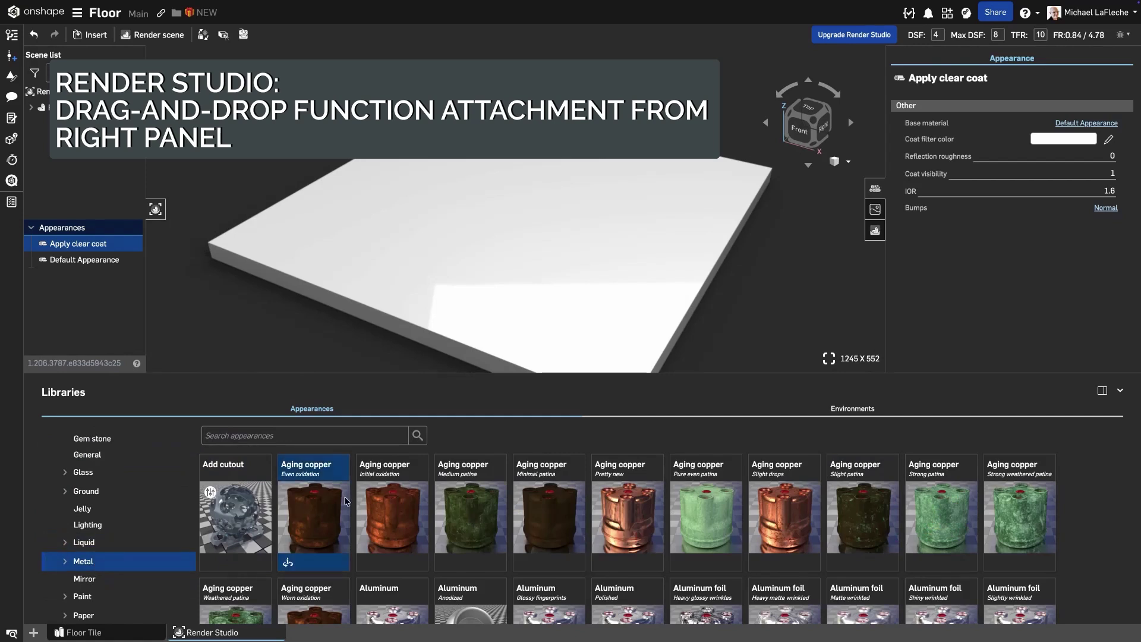
{"action": "left_click_drag", "start_coordinate": [348, 472], "coordinate": [1014, 123]}
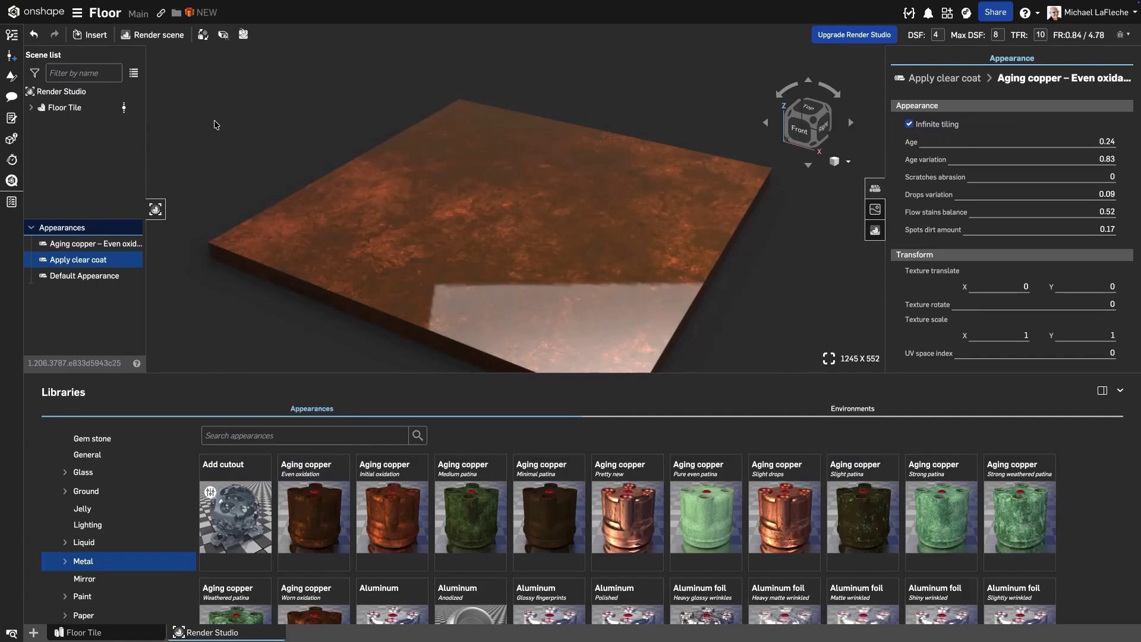
Undo the copper, remove the clear coat, dock the library beside the viewport, and reapply clear coat.
{"action": "key", "text": "ctrl+z"}
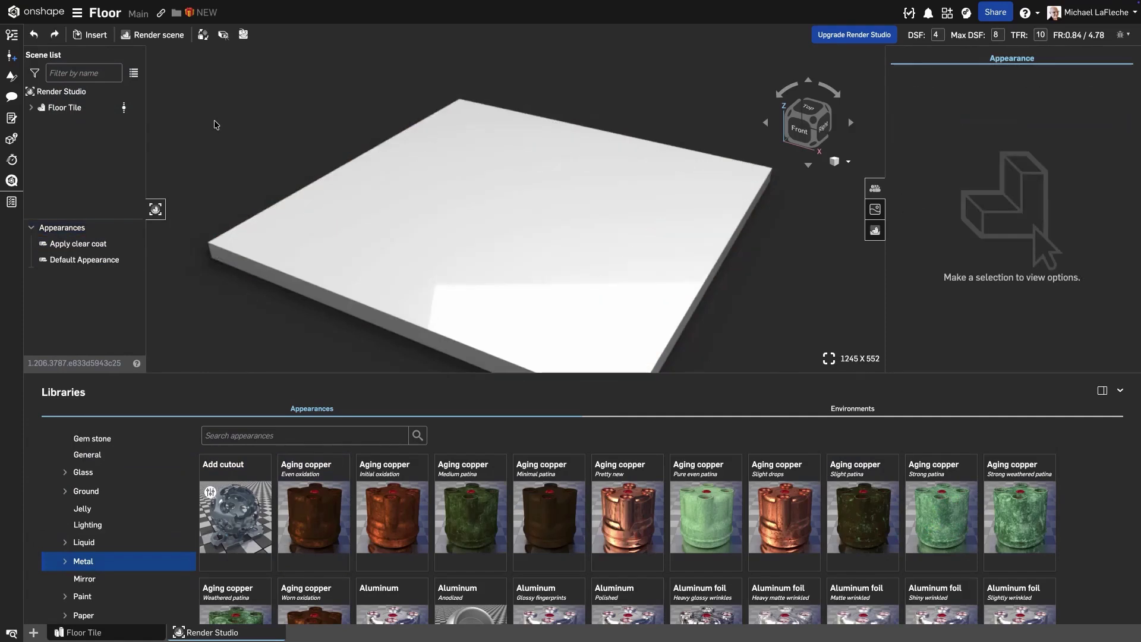
{"action": "left_click", "coordinate": [34, 34]}
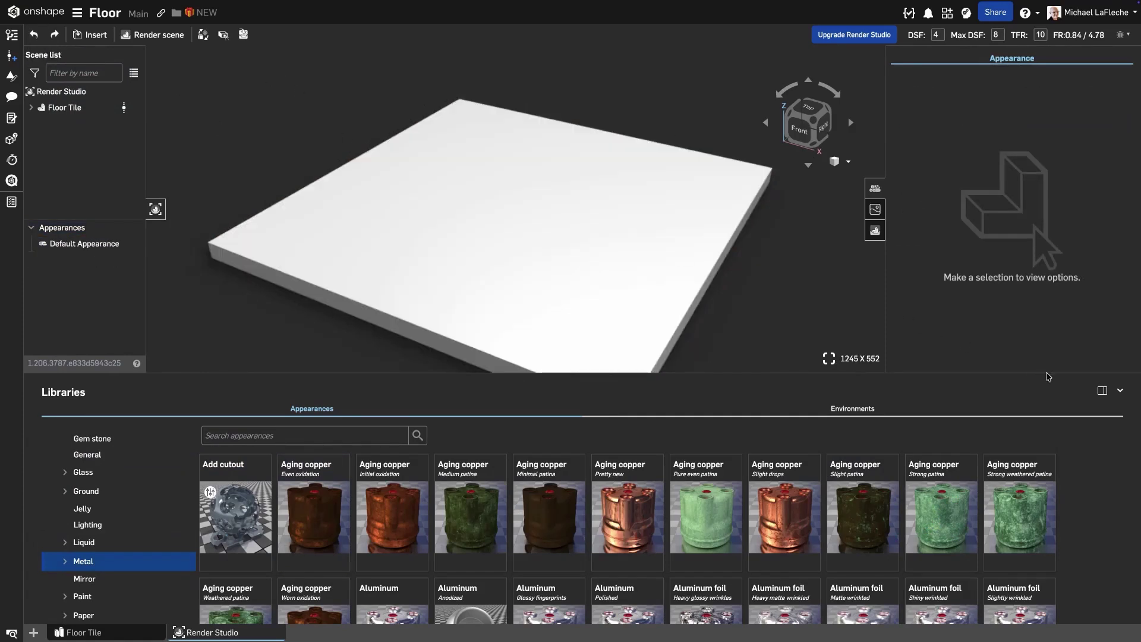
{"action": "left_click", "coordinate": [1103, 390]}
{"action": "left_click", "coordinate": [936, 115]}
{"action": "left_click_drag", "start_coordinate": [1083, 559], "coordinate": [429, 313]}
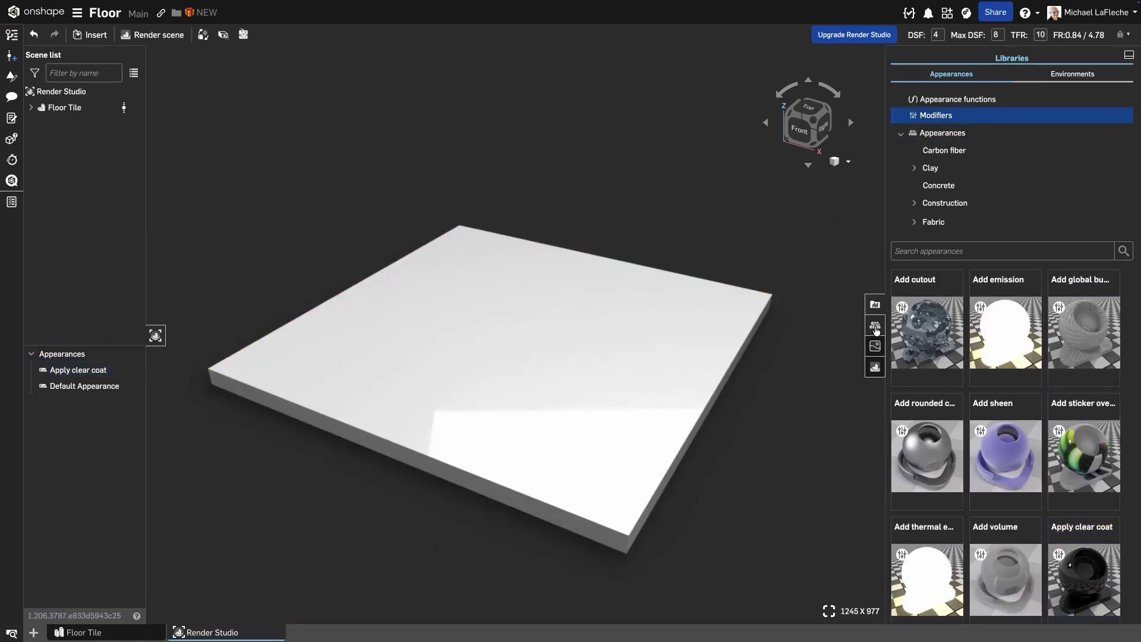
Drop Metal > Aging copper Even oxidation into the floor tile's clear coat base material.
{"action": "left_click", "coordinate": [875, 327]}
{"action": "left_click", "coordinate": [876, 327]}
{"action": "left_click", "coordinate": [107, 107]}
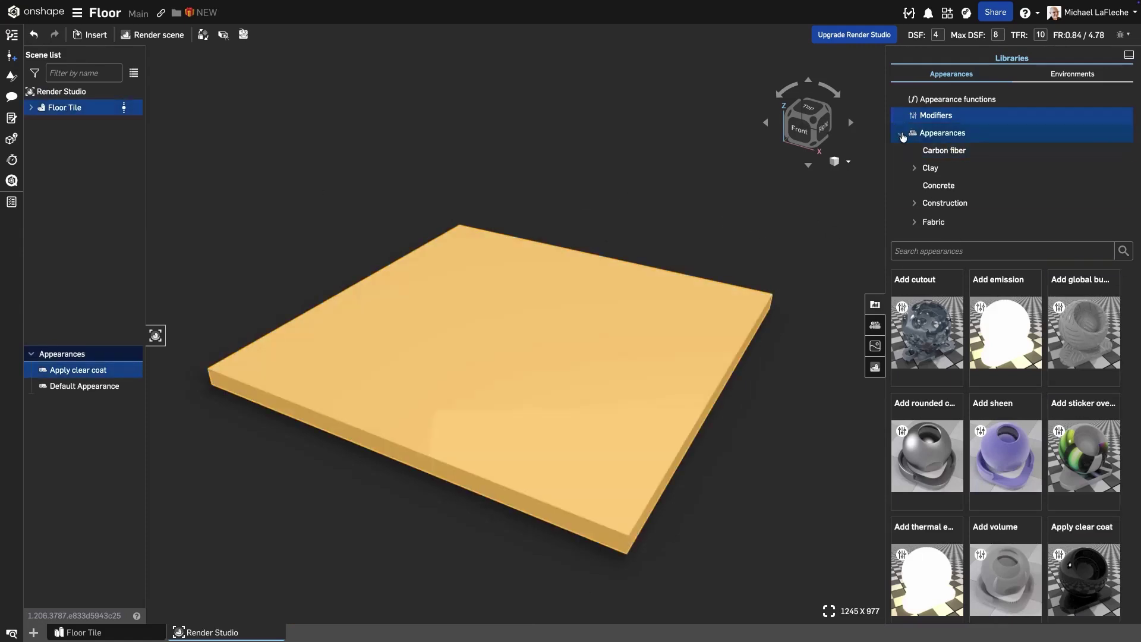
{"action": "scroll", "coordinate": [933, 167], "scroll_direction": "down", "scroll_amount": 4}
{"action": "left_click", "coordinate": [950, 156]}
{"action": "left_click_drag", "start_coordinate": [994, 332], "coordinate": [975, 124]}
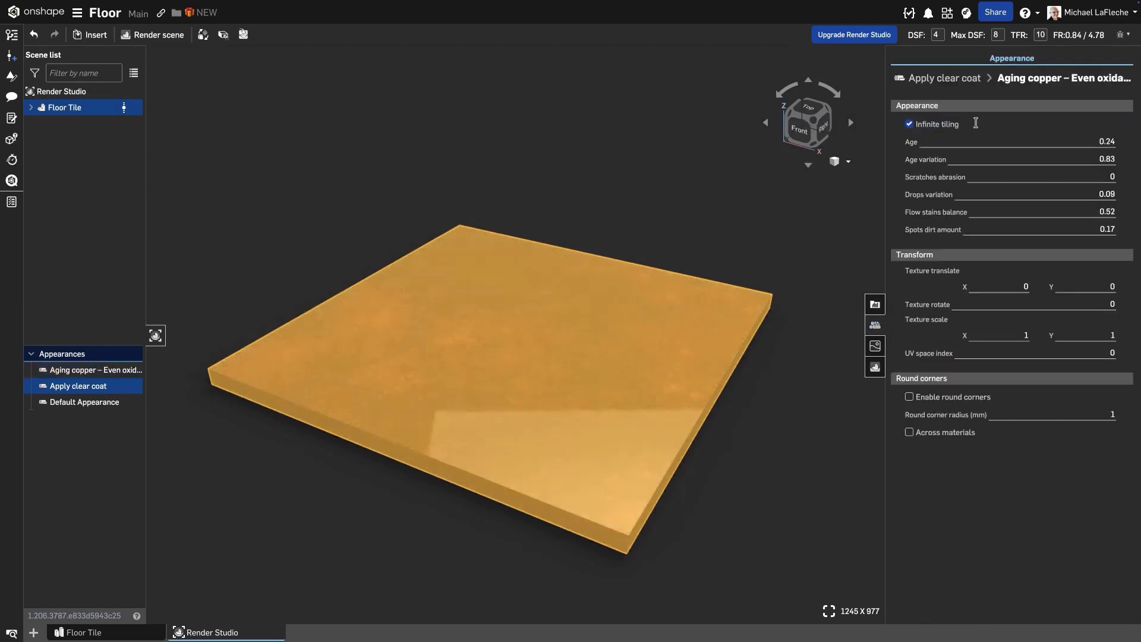
{"action": "left_click", "coordinate": [693, 165]}
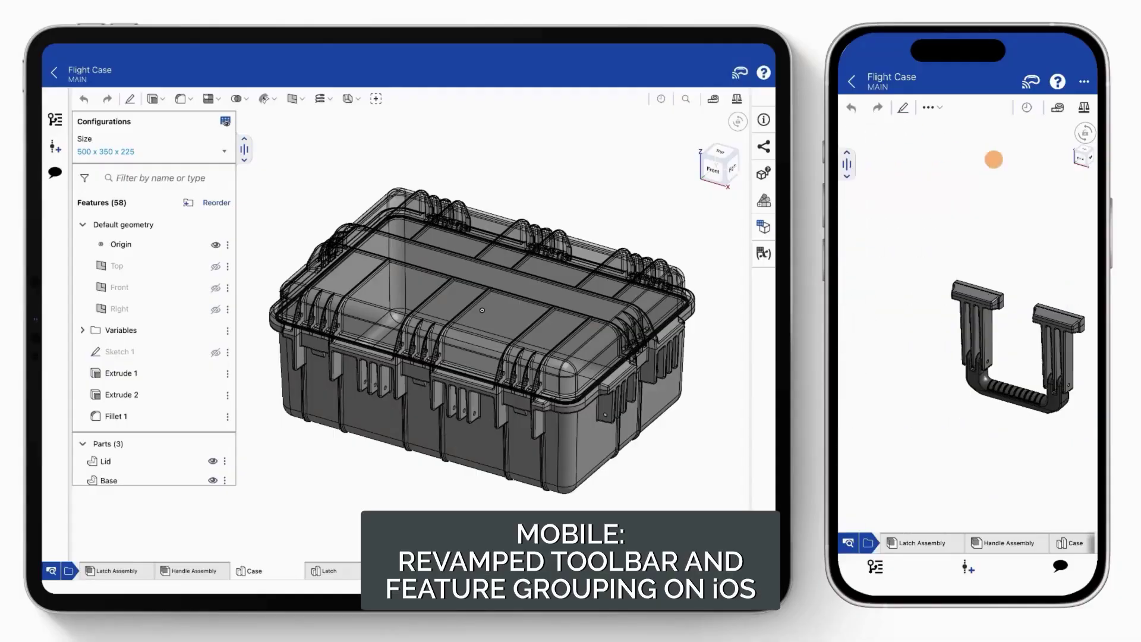
Browse the iPad feature groups and start Sketch 6 on the handle's top face on the phone.
{"action": "scroll", "coordinate": [981, 332], "scroll_direction": "up", "scroll_amount": 5}
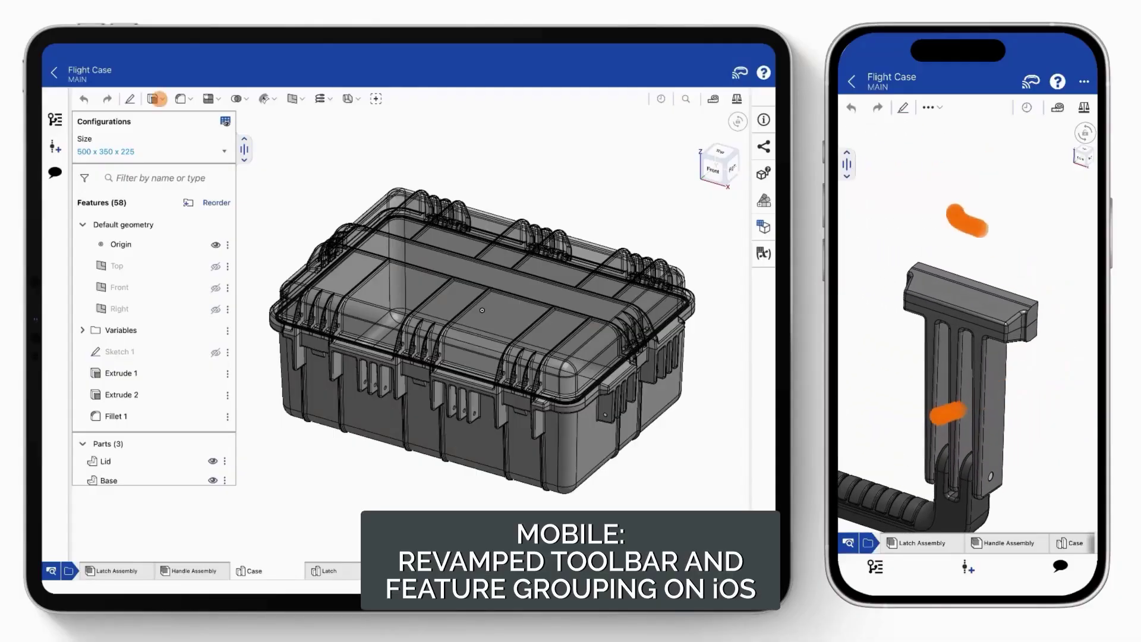
{"action": "left_click", "coordinate": [155, 99]}
{"action": "left_click", "coordinate": [266, 99]}
{"action": "left_click", "coordinate": [903, 107]}
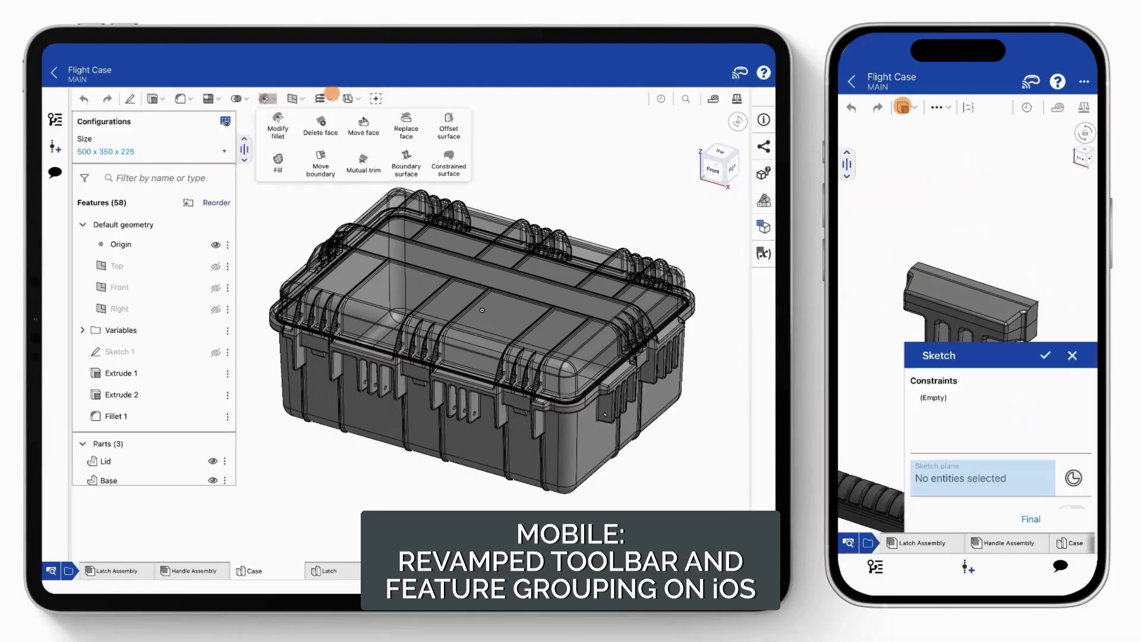
{"action": "left_click", "coordinate": [323, 99]}
{"action": "left_click_drag", "start_coordinate": [970, 318], "coordinate": [978, 122]}
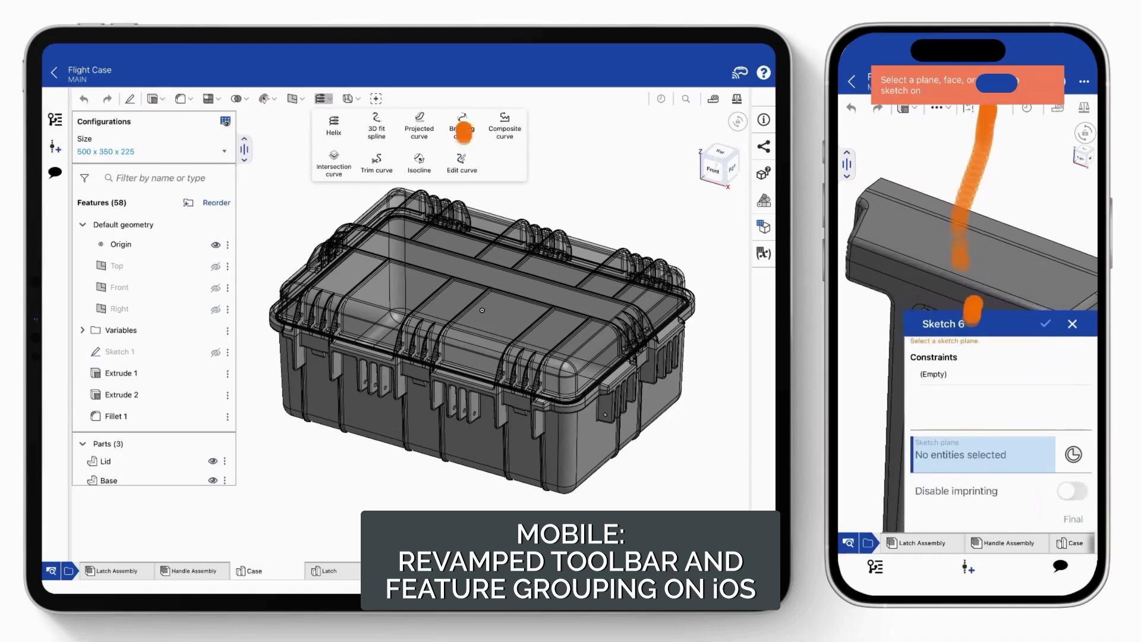
{"action": "left_click", "coordinate": [935, 237]}
Extrude the Flight Case lid face as a new 25 mm solid bar, then begin a circle on Sketch 6.
{"action": "left_click", "coordinate": [662, 100]}
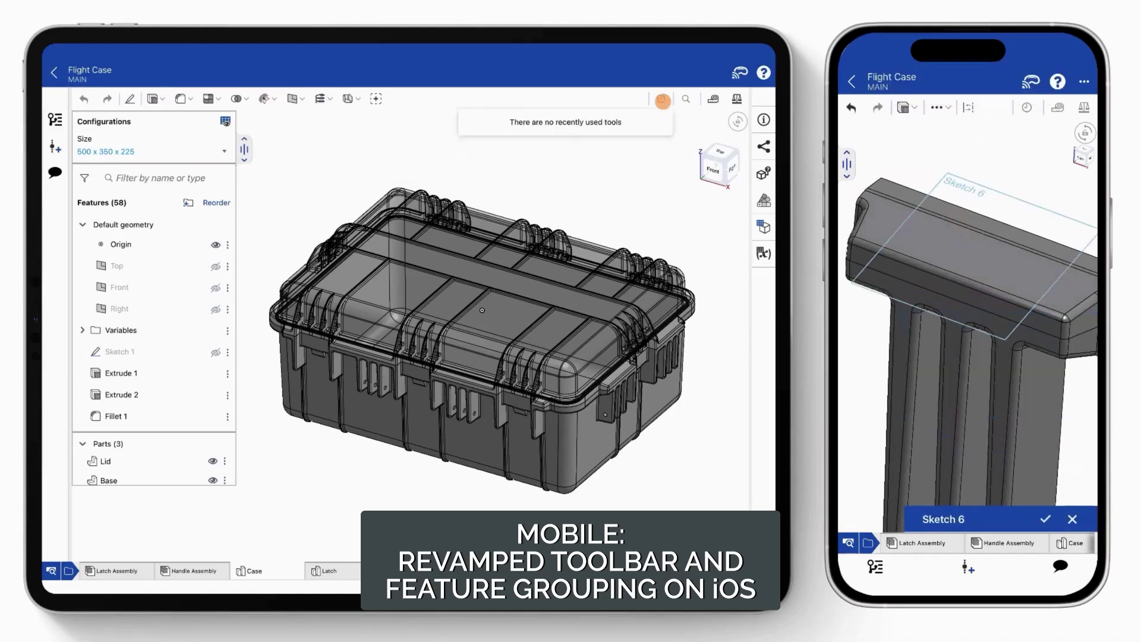
{"action": "left_click", "coordinate": [686, 99]}
{"action": "left_click", "coordinate": [939, 107]}
{"action": "type", "text": "Extr"}
{"action": "left_click", "coordinate": [504, 153]}
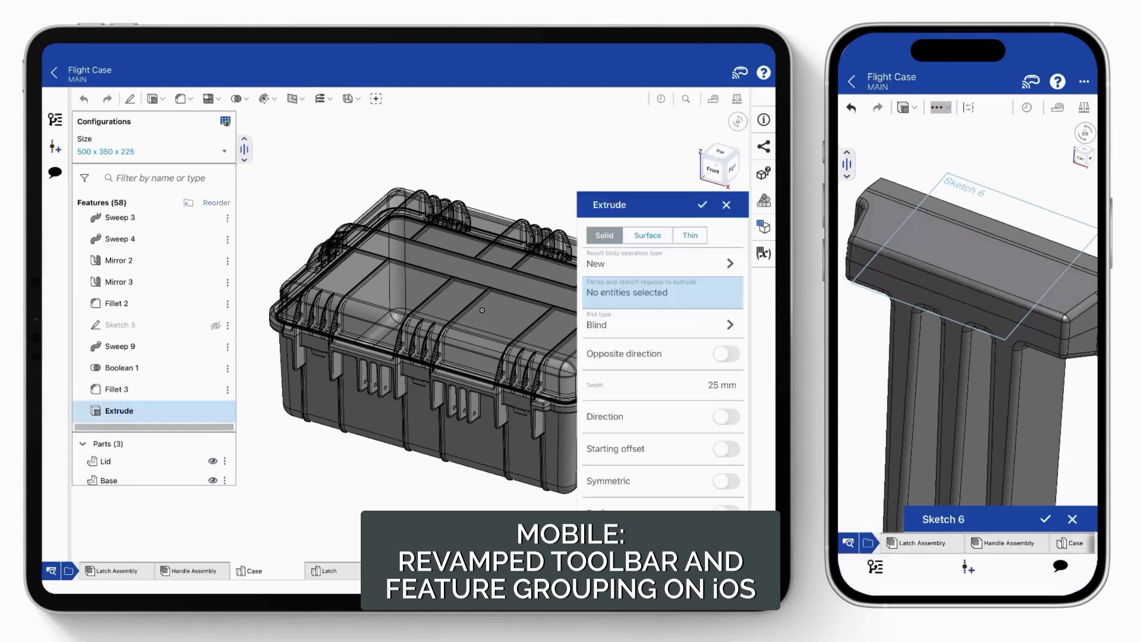
{"action": "left_click_drag", "start_coordinate": [990, 259], "coordinate": [868, 247]}
{"action": "left_click", "coordinate": [482, 310]}
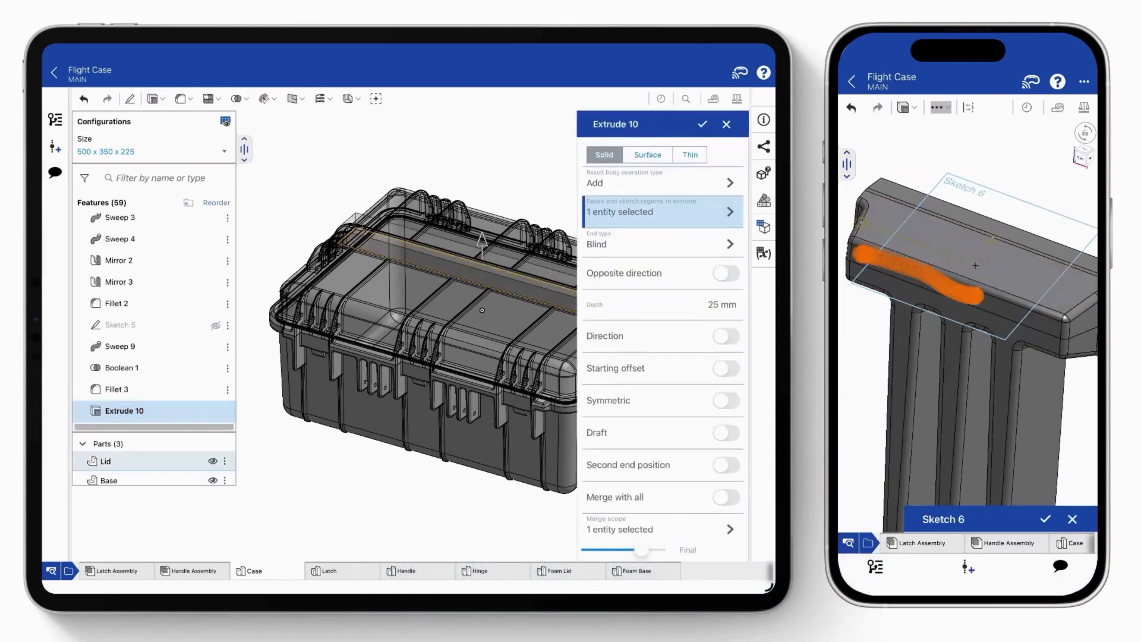
{"action": "left_click", "coordinate": [660, 182]}
{"action": "left_click", "coordinate": [612, 146]}
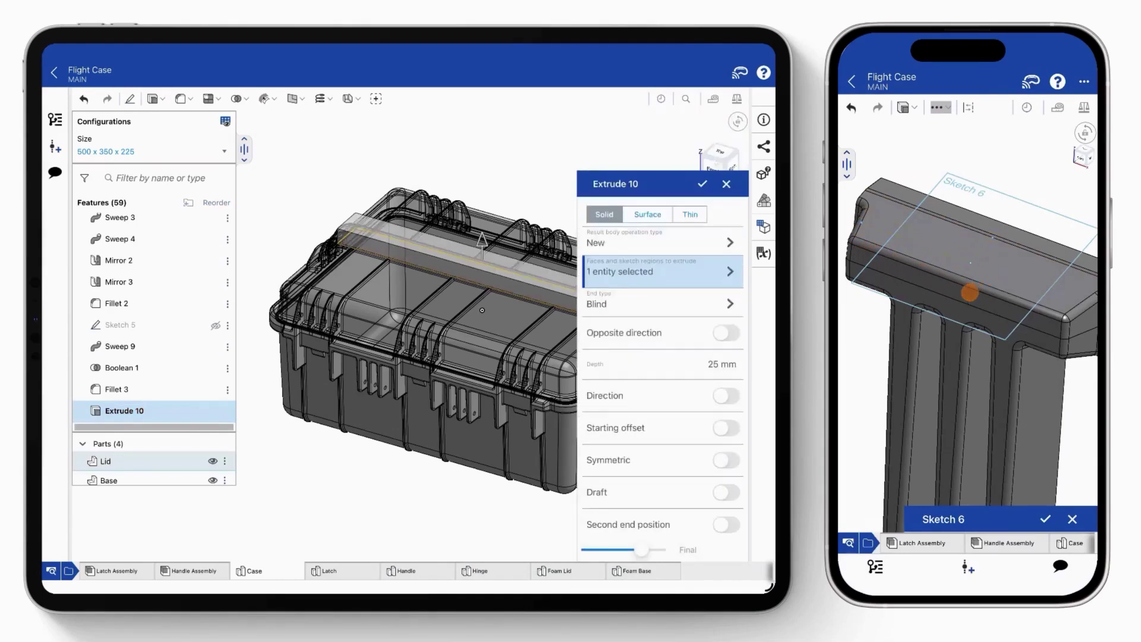
{"action": "key", "text": "Return"}
{"action": "left_click_drag", "start_coordinate": [972, 262], "coordinate": [986, 272]}
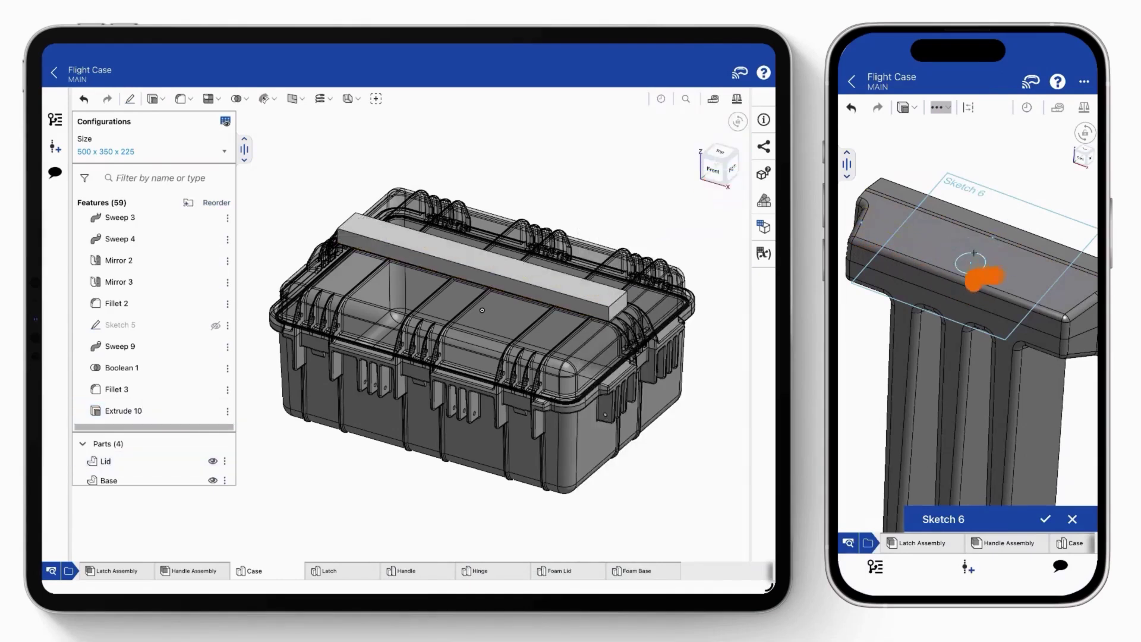